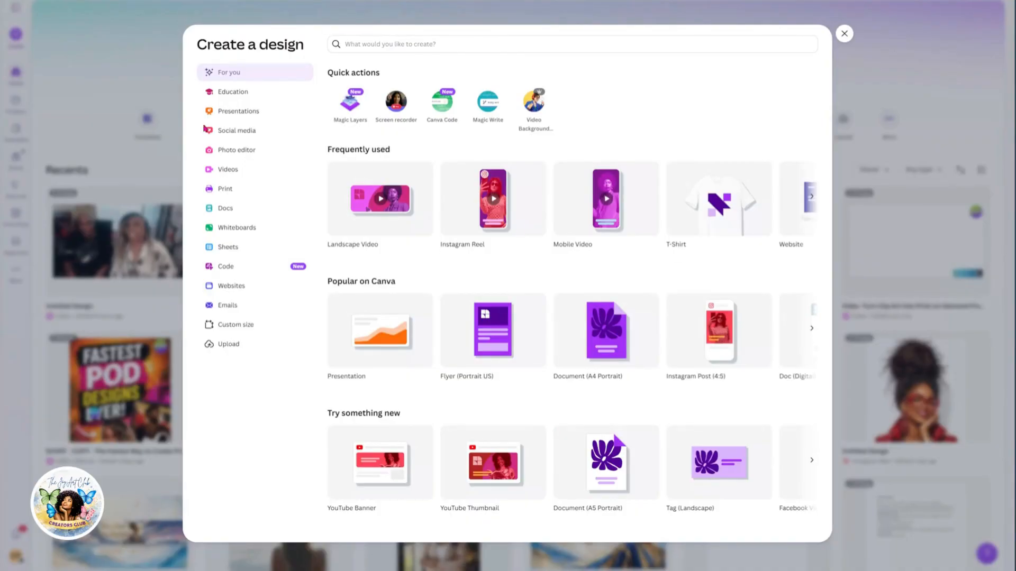
Start a custom-size design measured in inches and enter a width of 12.
{"action": "left_click", "coordinate": [228, 327]}
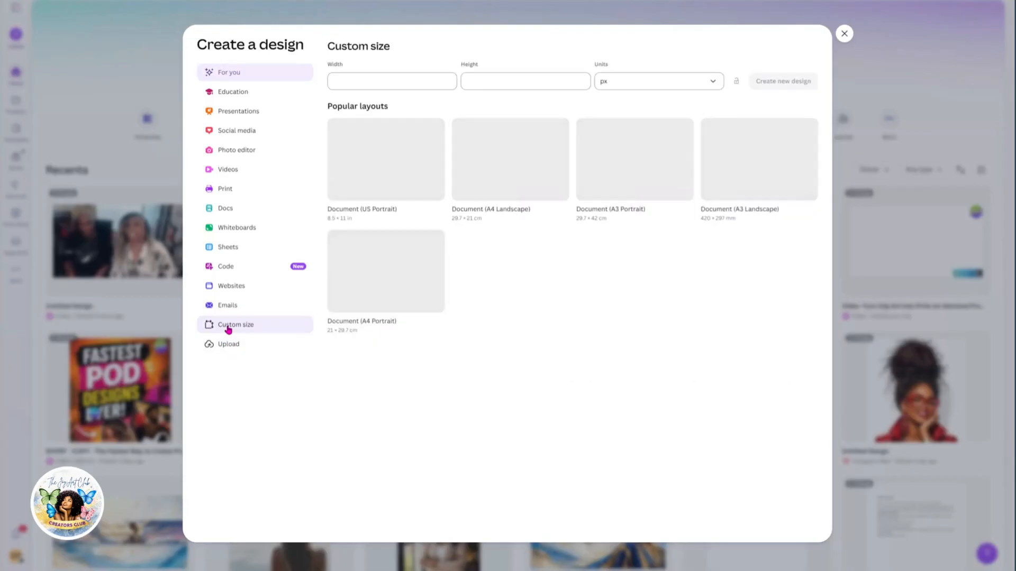
{"action": "left_click", "coordinate": [617, 87]}
{"action": "left_click", "coordinate": [604, 131]}
{"action": "left_click", "coordinate": [351, 83]}
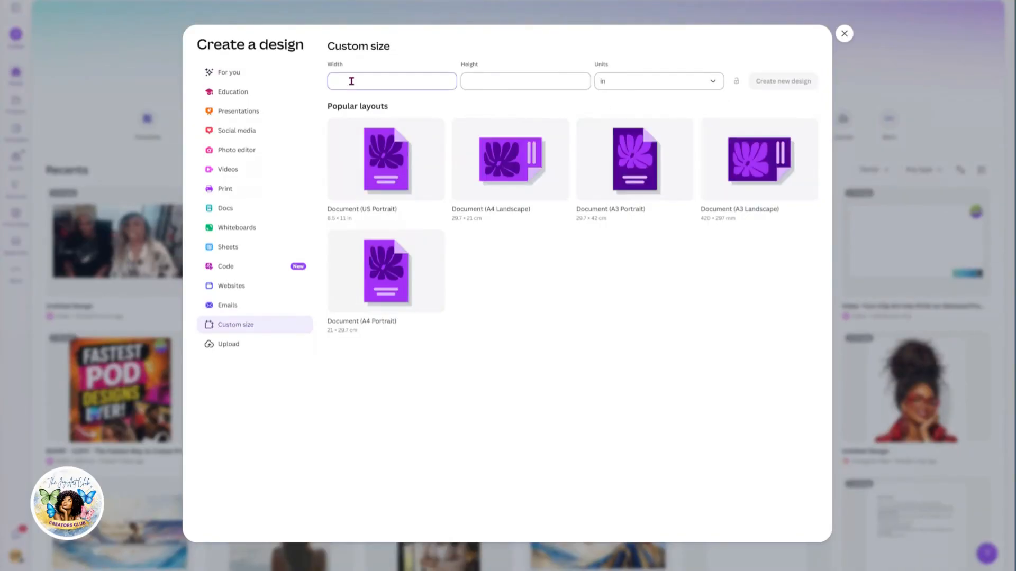
{"action": "type", "text": "12"}
{"action": "left_click", "coordinate": [498, 79]}
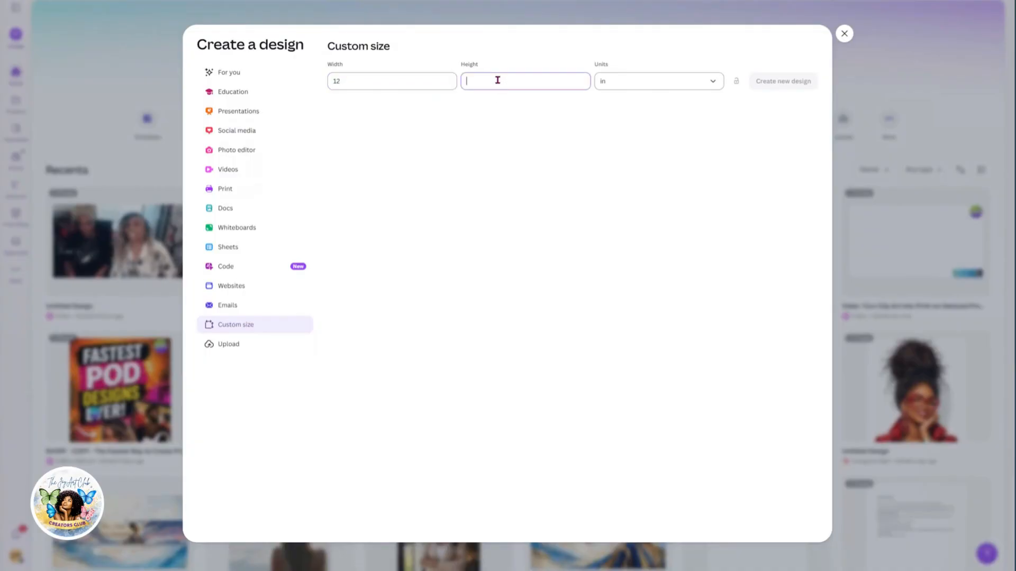
Change the custom width to 40 in, set the height to 60 in and create the new design.
{"action": "left_click_drag", "start_coordinate": [343, 82], "coordinate": [309, 80]}
{"action": "left_click", "coordinate": [345, 81]}
{"action": "double_click", "coordinate": [344, 81]}
{"action": "type", "text": "40"}
{"action": "left_click", "coordinate": [494, 81]}
{"action": "type", "text": "60"}
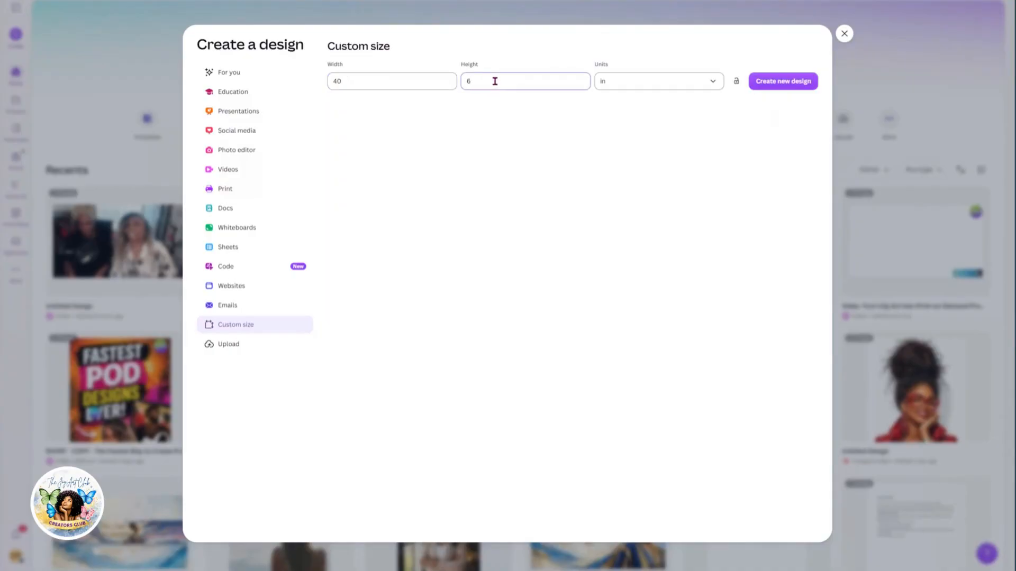
{"action": "left_click", "coordinate": [772, 82]}
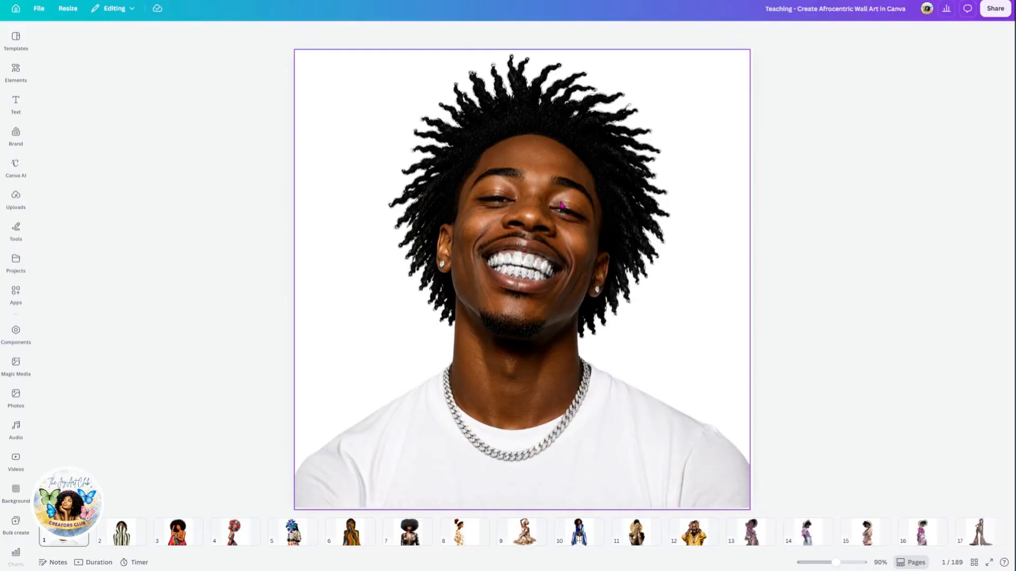
Copy the smiling man's portrait from page 1 of the teaching design and paste it into the blank 40 × 60 in design.
{"action": "right_click", "coordinate": [522, 219]}
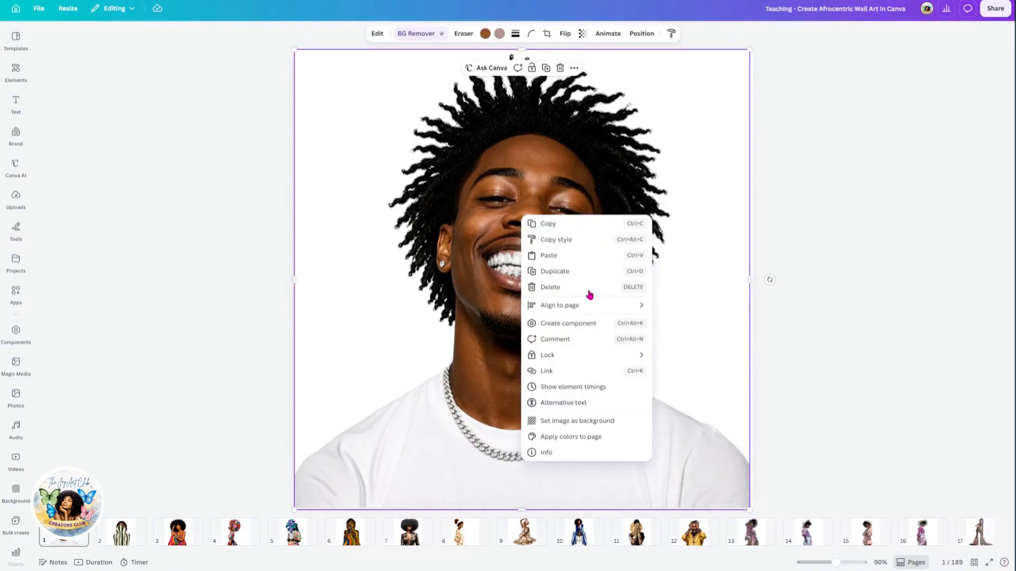
{"action": "left_click", "coordinate": [540, 225]}
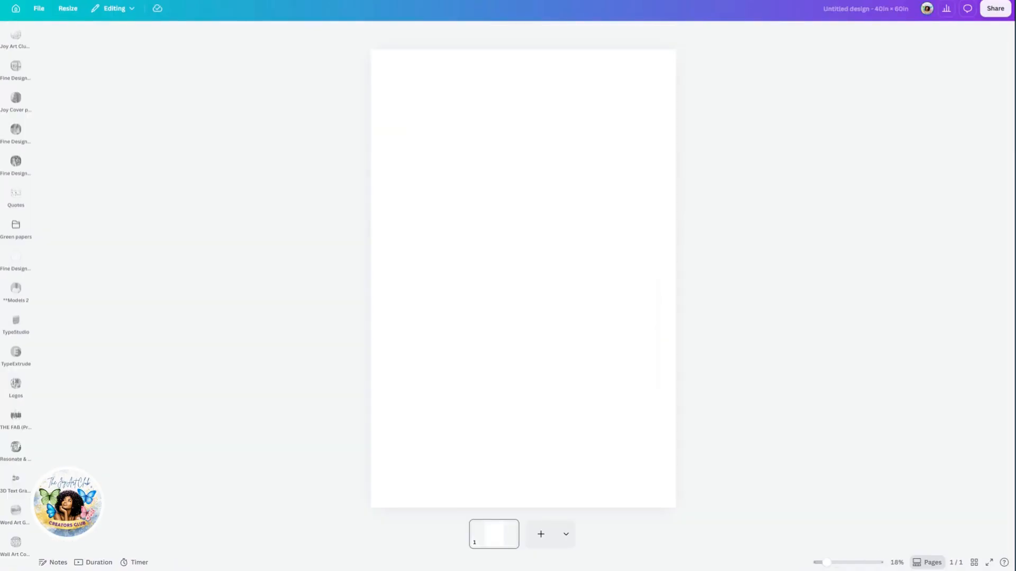
{"action": "left_click", "coordinate": [548, 309]}
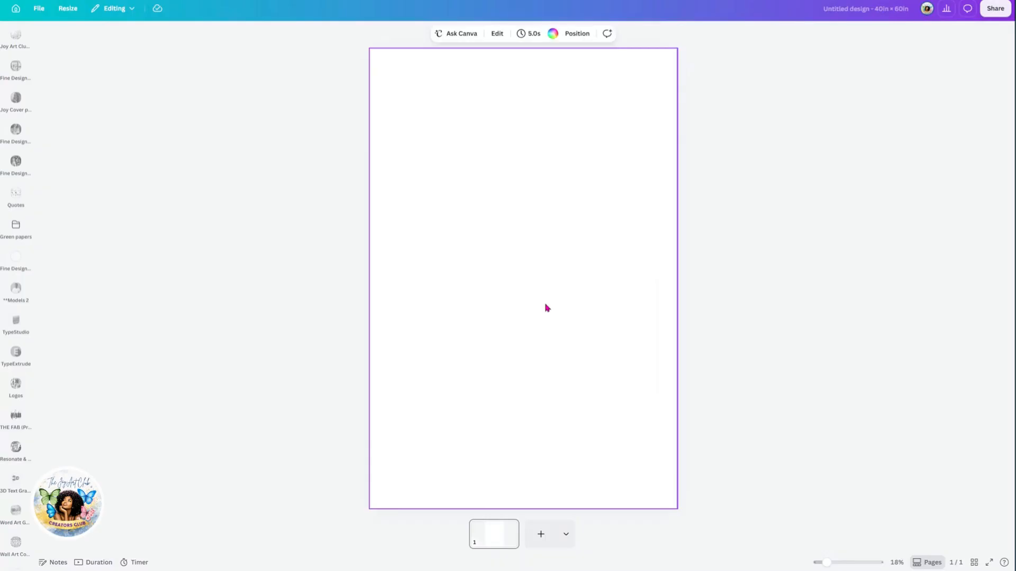
{"action": "right_click", "coordinate": [524, 289]}
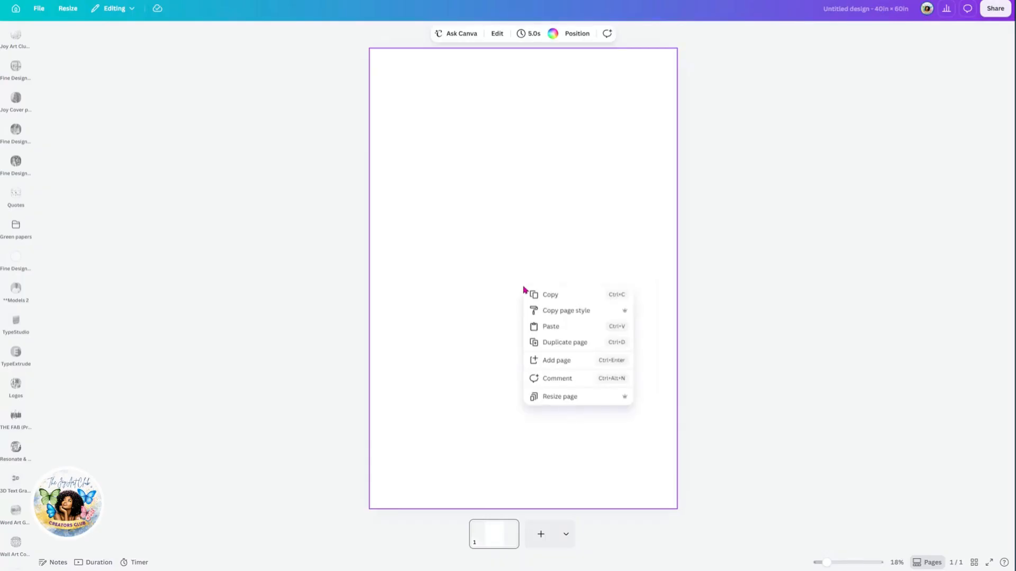
{"action": "left_click", "coordinate": [548, 330]}
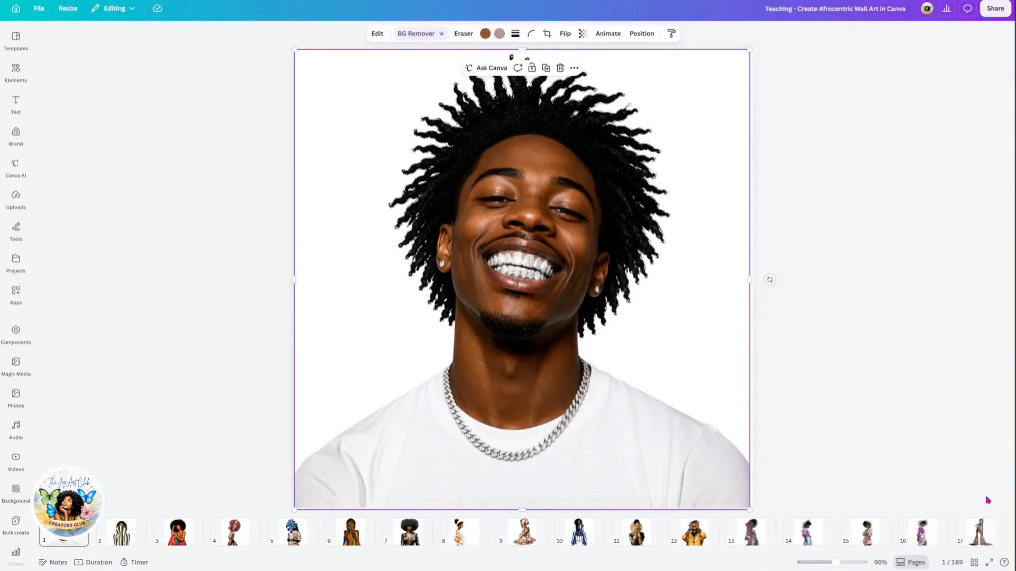
{"action": "left_click", "coordinate": [974, 565]}
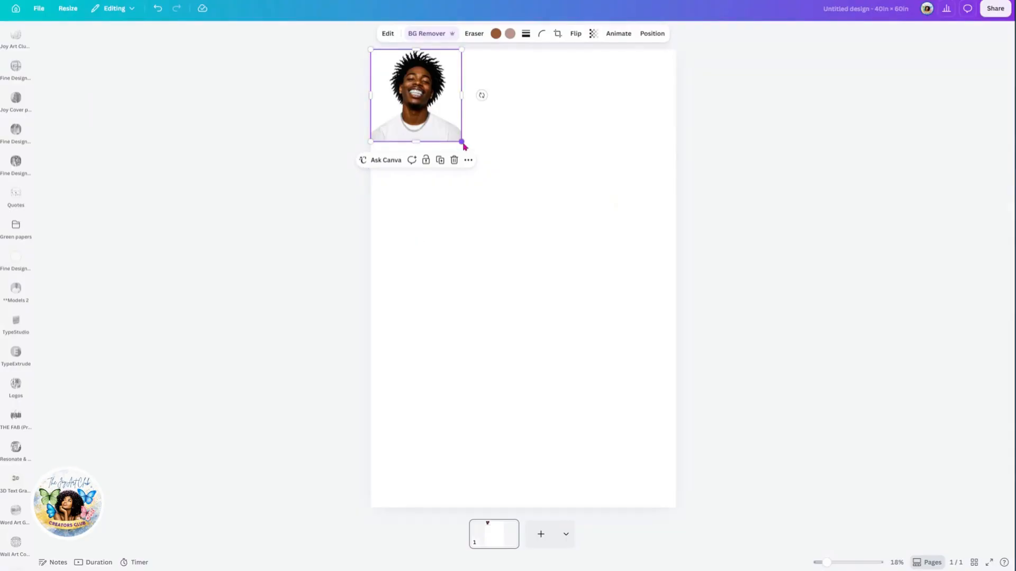
Enlarge the pasted portrait to about 32.7 × 33 in and place it centrally in the upper part of the page.
{"action": "left_click_drag", "start_coordinate": [462, 142], "coordinate": [638, 286]}
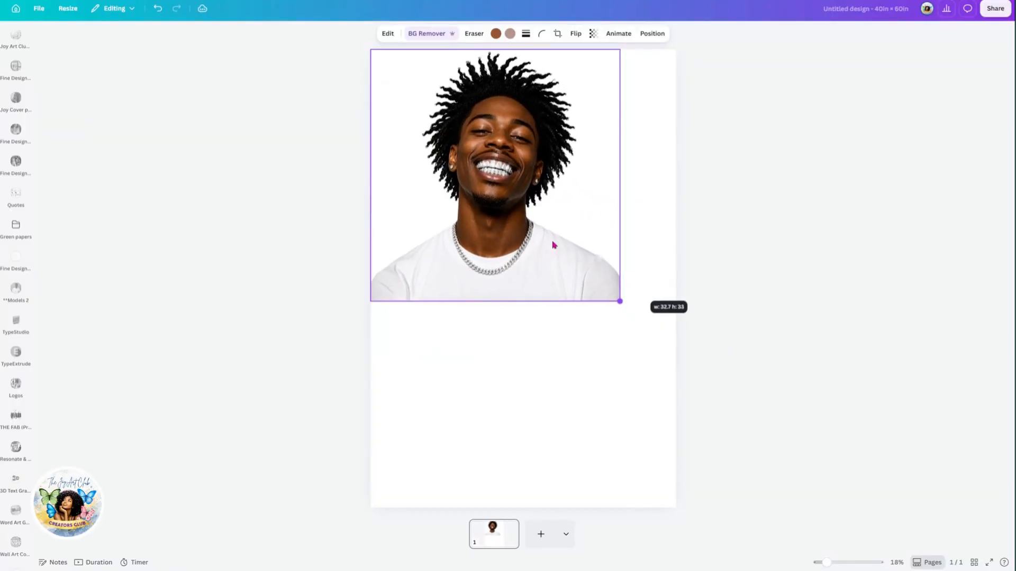
{"action": "left_click_drag", "start_coordinate": [545, 249], "coordinate": [568, 263]}
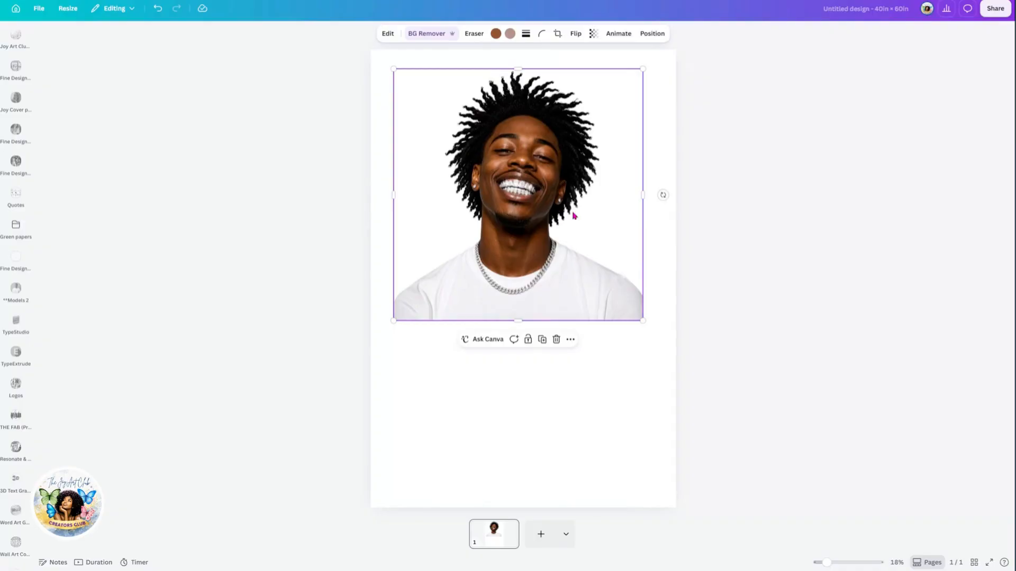
{"action": "left_click_drag", "start_coordinate": [574, 235], "coordinate": [571, 209]}
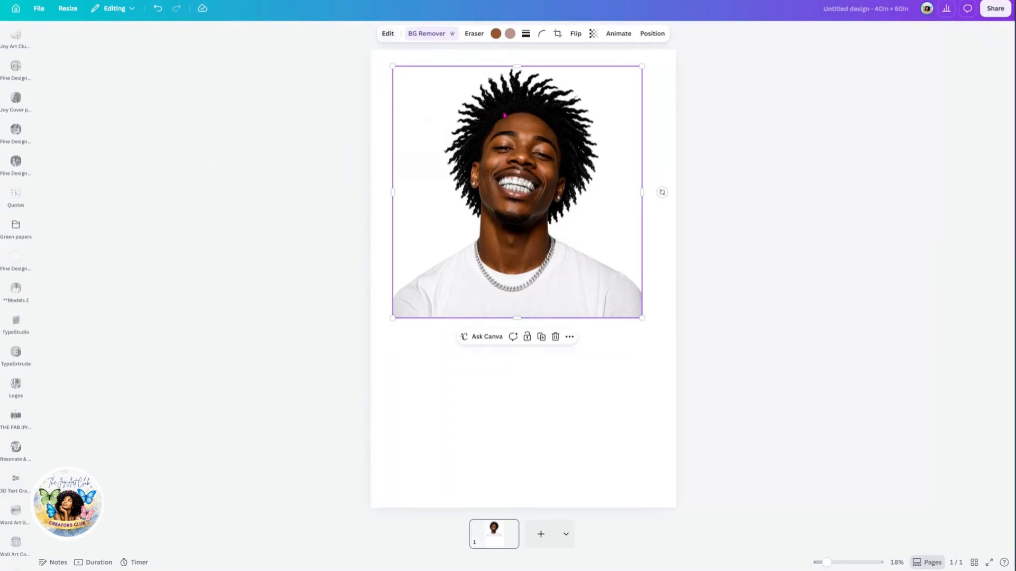
Use Magic Expand with the Freeform size to extend the portrait downward and generate more of the man's torso.
{"action": "left_click", "coordinate": [387, 35]}
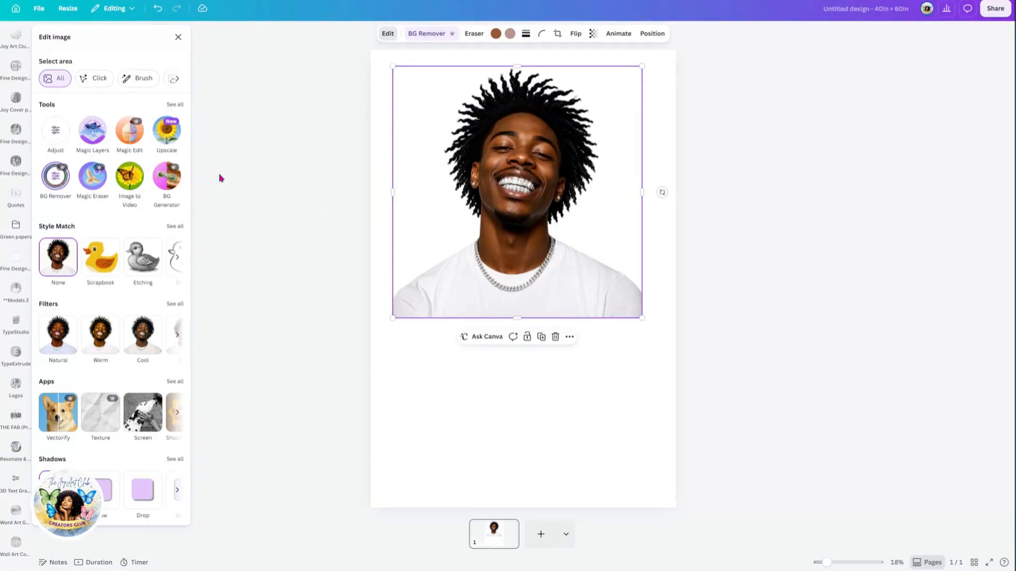
{"action": "left_click", "coordinate": [174, 106]}
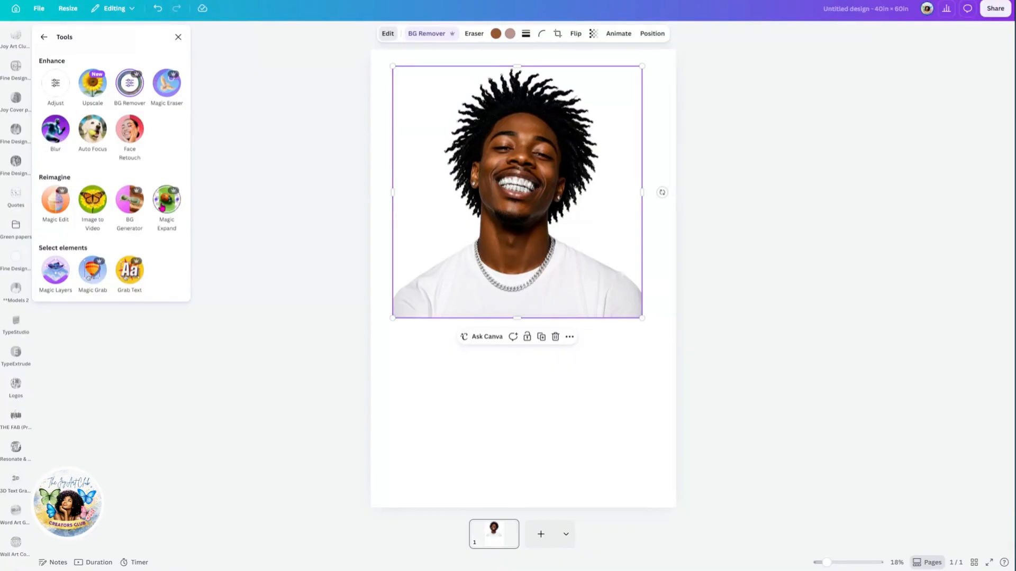
{"action": "left_click", "coordinate": [164, 205]}
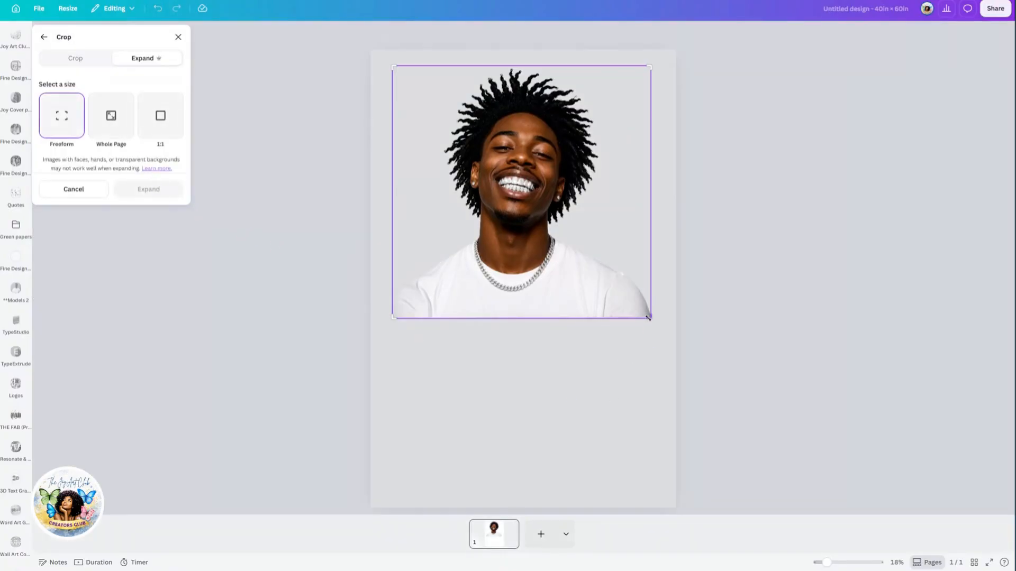
{"action": "left_click_drag", "start_coordinate": [649, 318], "coordinate": [641, 437]}
{"action": "left_click", "coordinate": [136, 194]}
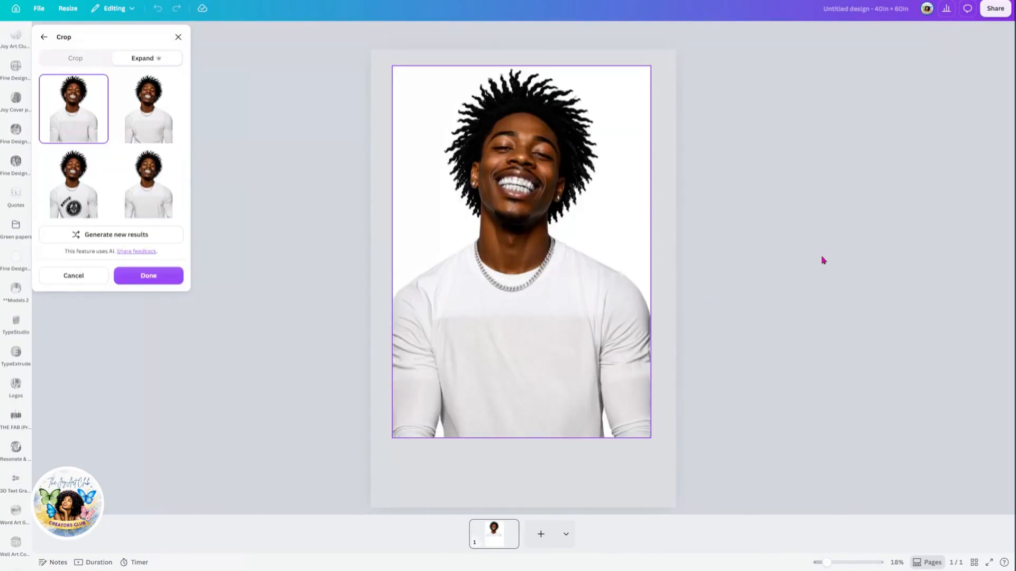
Compare the generated expansions and apply the first result to the portrait.
{"action": "left_click", "coordinate": [158, 111]}
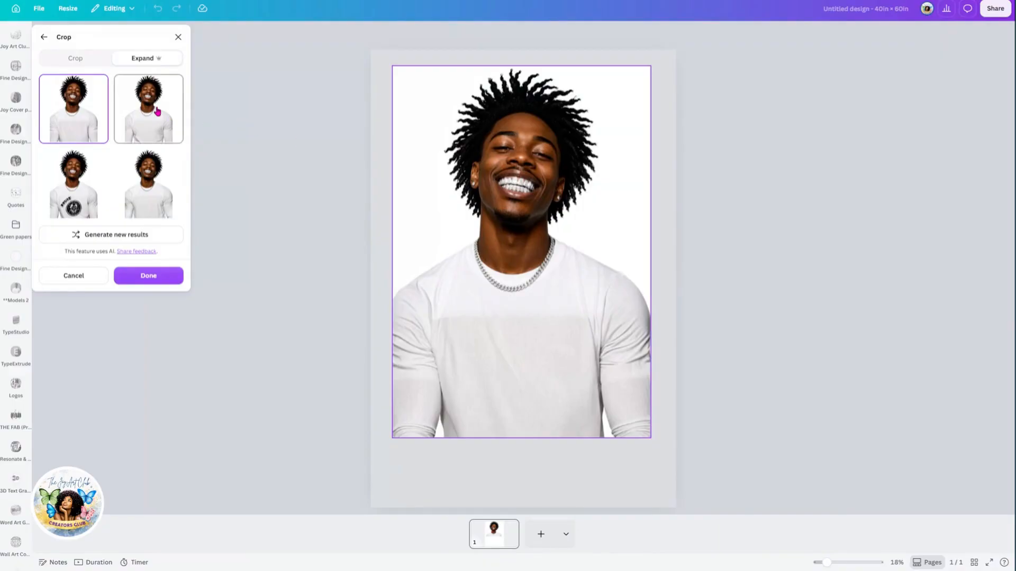
{"action": "left_click", "coordinate": [150, 193]}
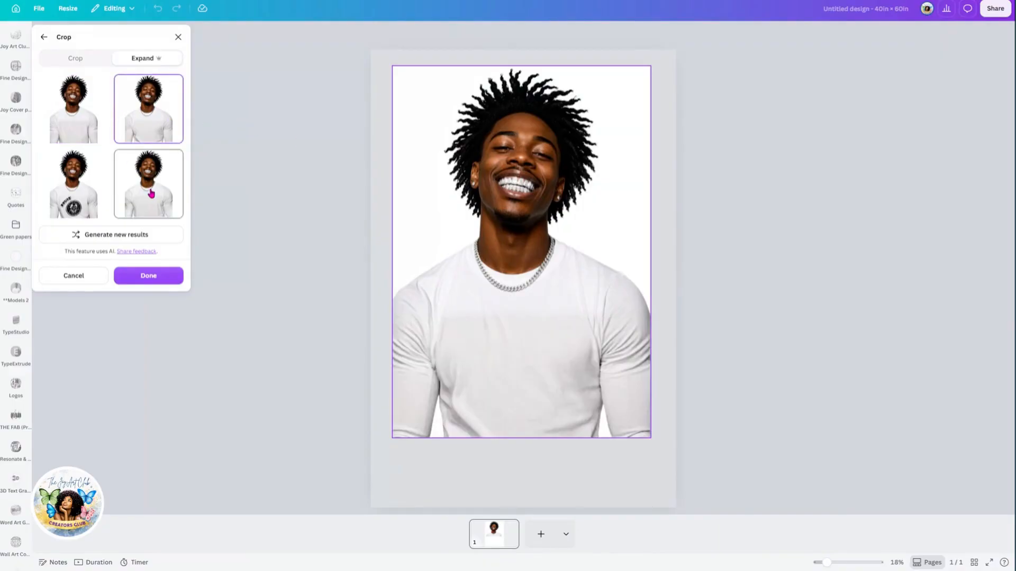
{"action": "left_click", "coordinate": [81, 125]}
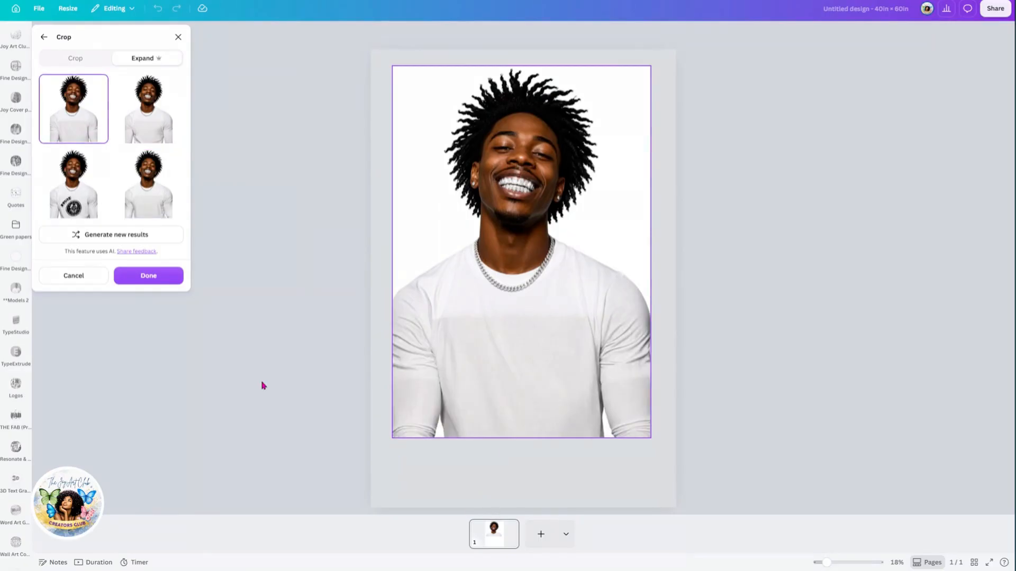
{"action": "left_click", "coordinate": [144, 276]}
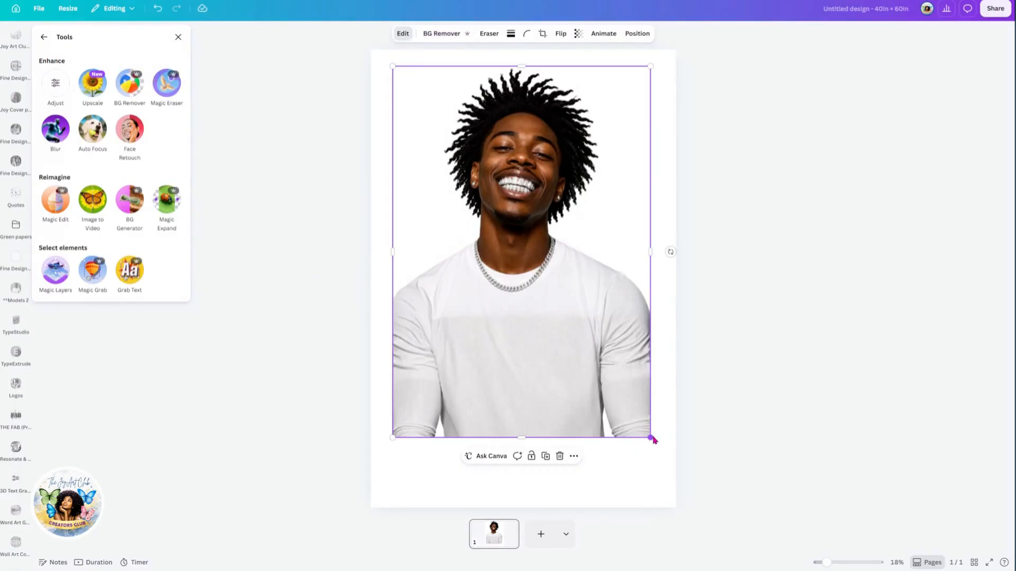
Scale the expanded portrait down to about 32 × 46.1 in and centre it horizontally on the page.
{"action": "mouse_move", "coordinate": [651, 437]}
{"action": "left_mouse_down"}
{"action": "mouse_move", "coordinate": [676, 459]}
{"action": "mouse_move", "coordinate": [646, 429]}
{"action": "left_mouse_up"}
{"action": "left_click_drag", "start_coordinate": [569, 304], "coordinate": [571, 315]}
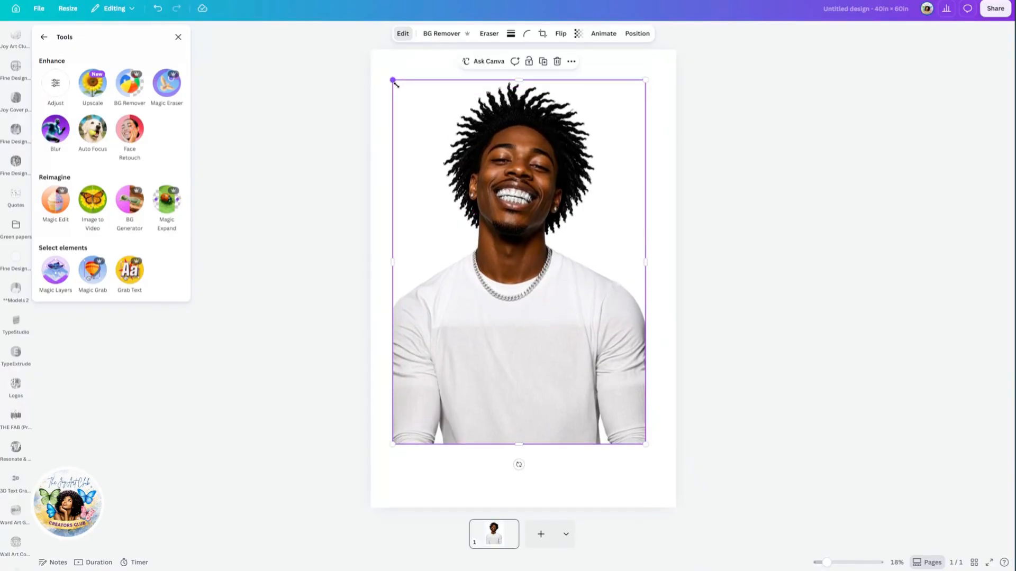
{"action": "left_click_drag", "start_coordinate": [402, 89], "coordinate": [410, 101]}
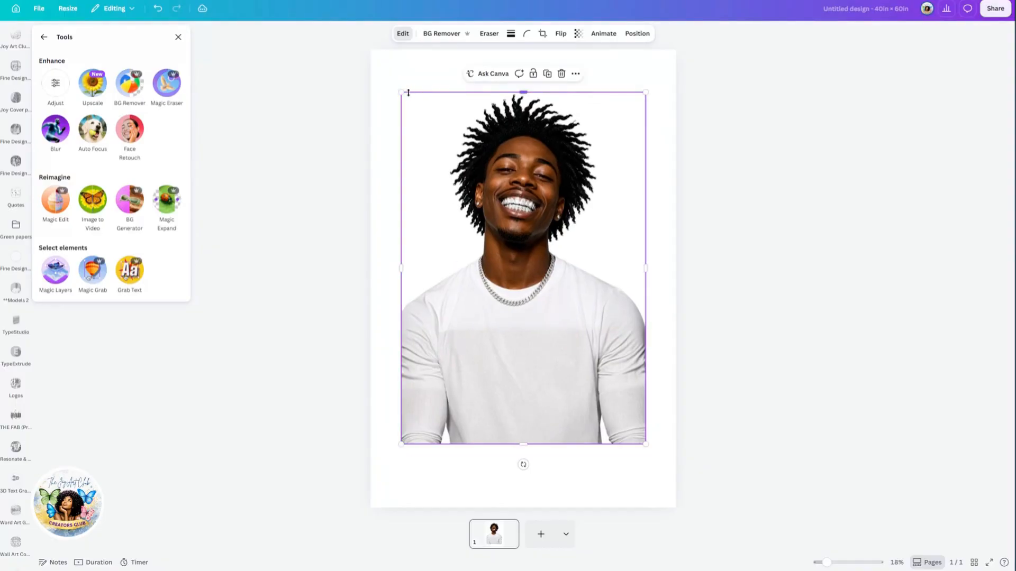
{"action": "mouse_move", "coordinate": [400, 91]}
{"action": "left_mouse_down"}
{"action": "mouse_move", "coordinate": [394, 84]}
{"action": "mouse_move", "coordinate": [399, 94]}
{"action": "left_mouse_up"}
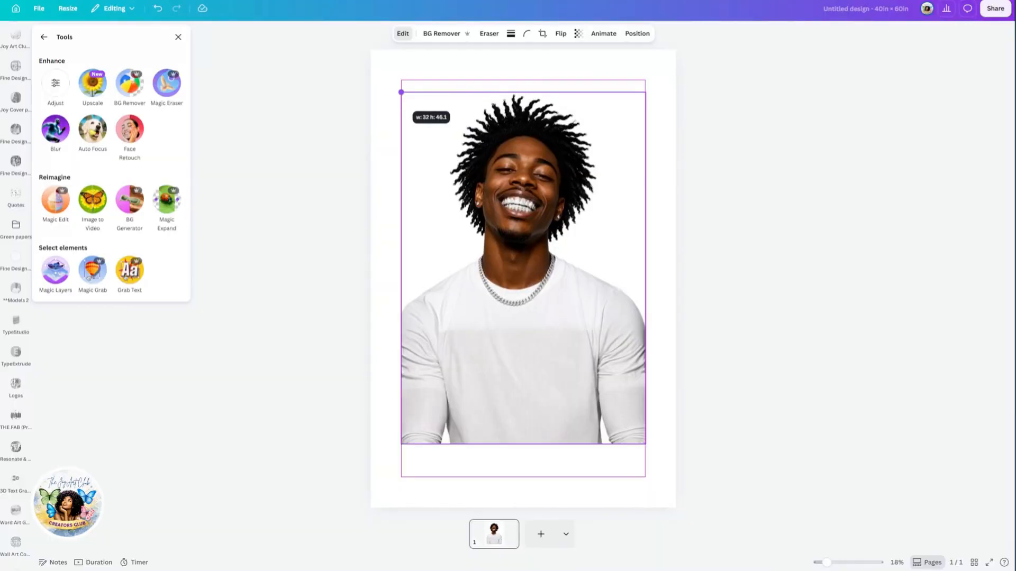
{"action": "left_click_drag", "start_coordinate": [401, 92], "coordinate": [401, 92]}
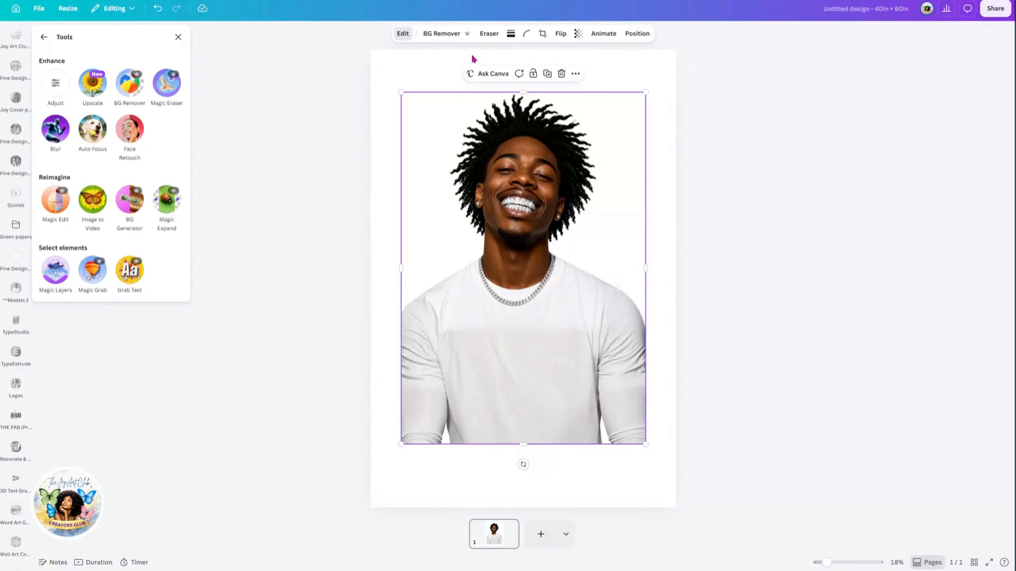
Remove the background from the expanded portrait.
{"action": "left_click", "coordinate": [442, 35]}
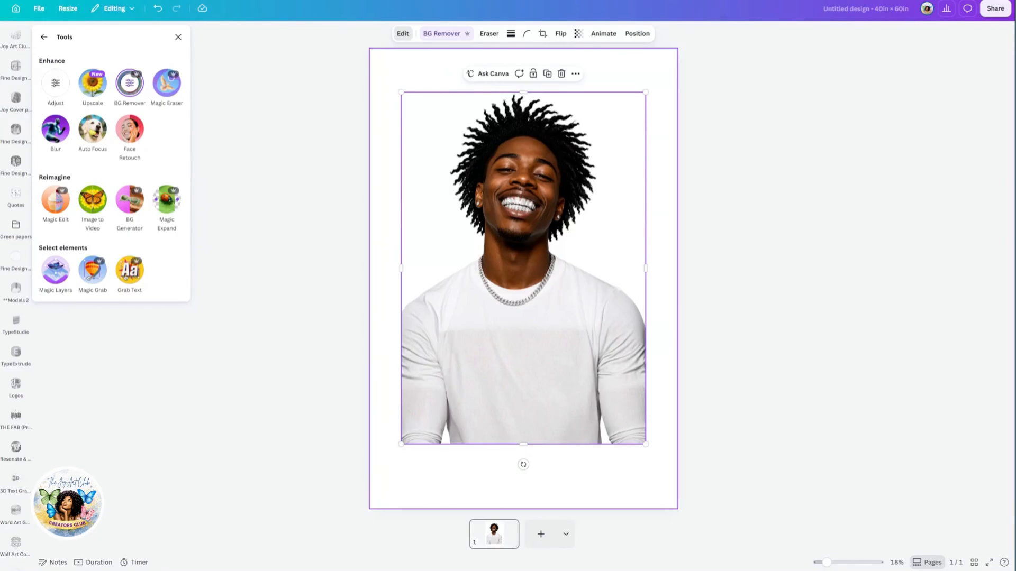
{"action": "left_click", "coordinate": [387, 148]}
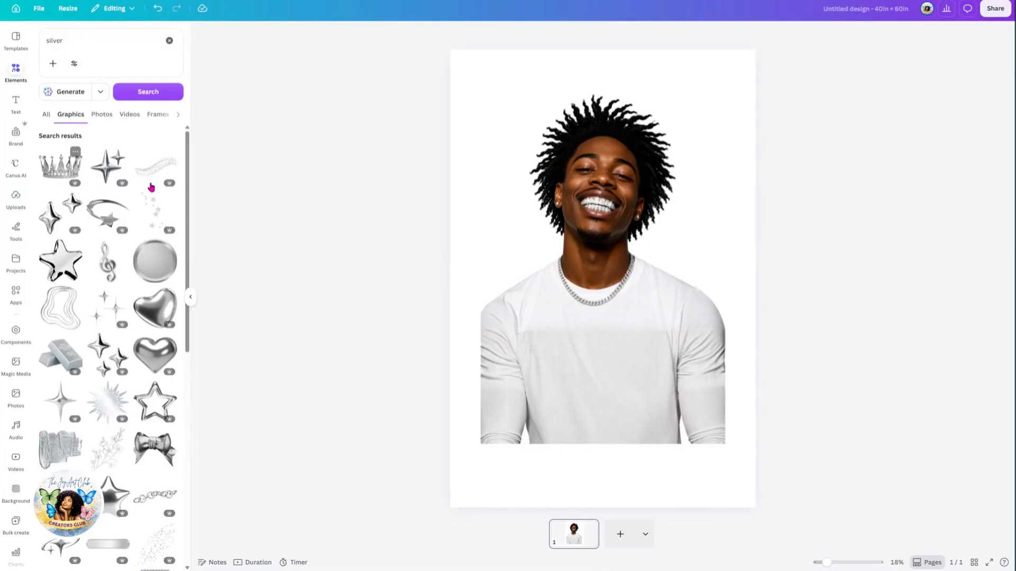
Add the jewelled silver crown graphic, scale it down and tilt it over the man's head.
{"action": "left_click", "coordinate": [78, 178]}
{"action": "left_click_drag", "start_coordinate": [561, 236], "coordinate": [544, 115]}
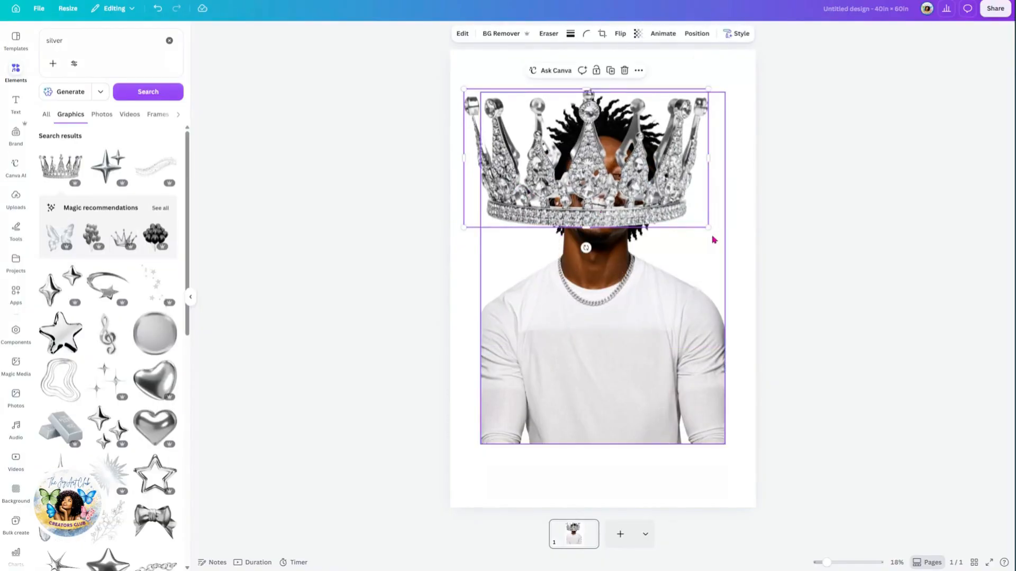
{"action": "left_click_drag", "start_coordinate": [708, 227], "coordinate": [633, 153]}
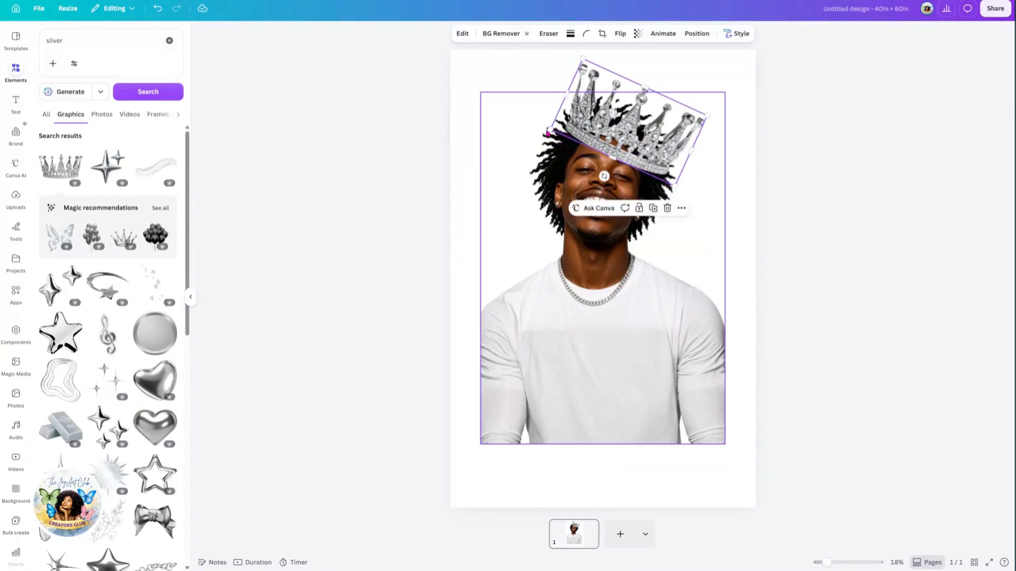
Shrink the tilted crown slightly and adjust its position so it sits on the man's hair.
{"action": "left_click", "coordinate": [553, 132]}
{"action": "left_click", "coordinate": [556, 132]}
{"action": "left_click_drag", "start_coordinate": [553, 130], "coordinate": [566, 128]}
{"action": "left_click_drag", "start_coordinate": [639, 140], "coordinate": [631, 137]}
{"action": "left_click_drag", "start_coordinate": [558, 127], "coordinate": [564, 131]}
{"action": "left_click_drag", "start_coordinate": [630, 138], "coordinate": [627, 138]}
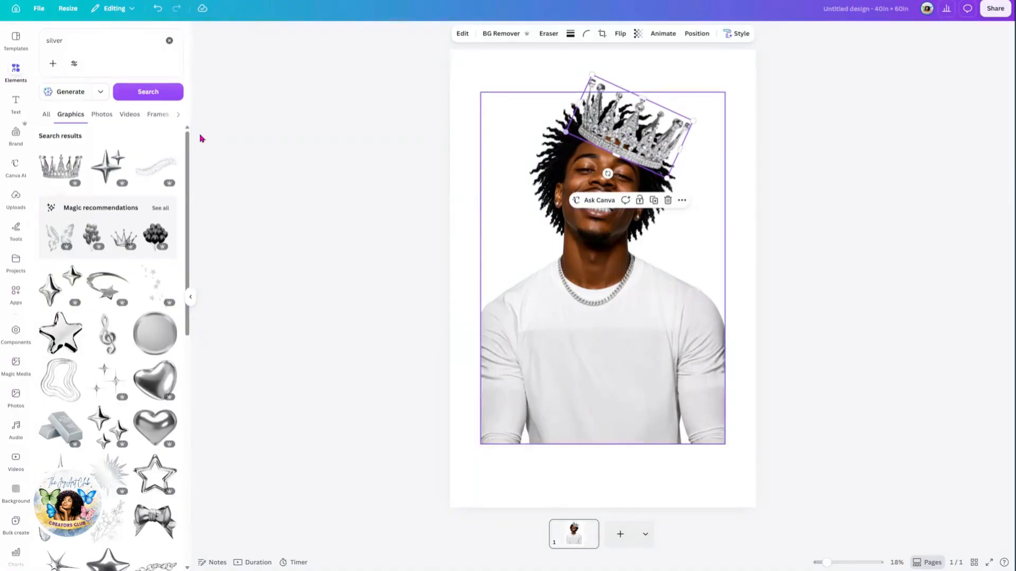
{"action": "scroll", "coordinate": [109, 472], "scroll_direction": "down", "scroll_amount": 2}
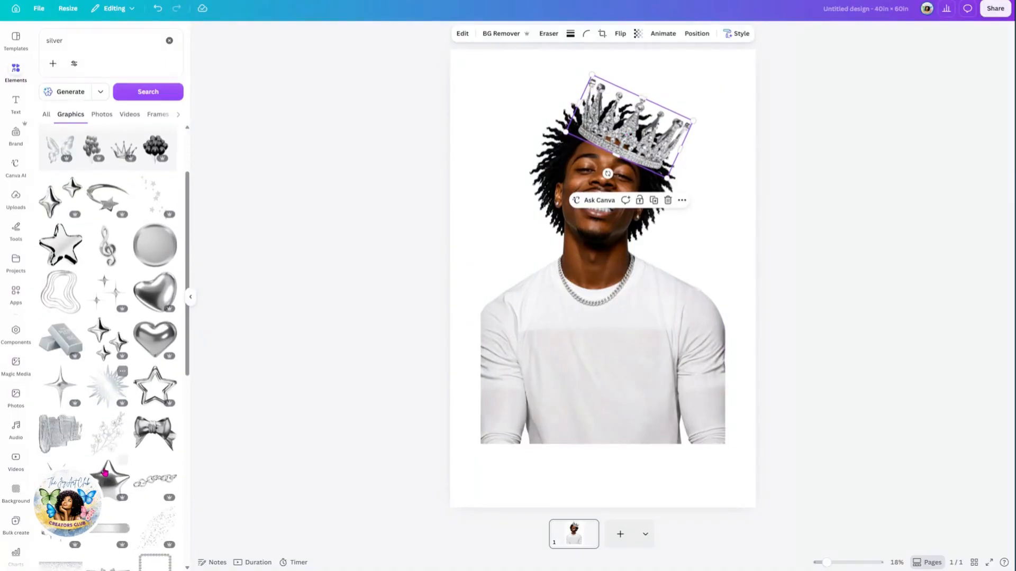
{"action": "left_click", "coordinate": [105, 390]}
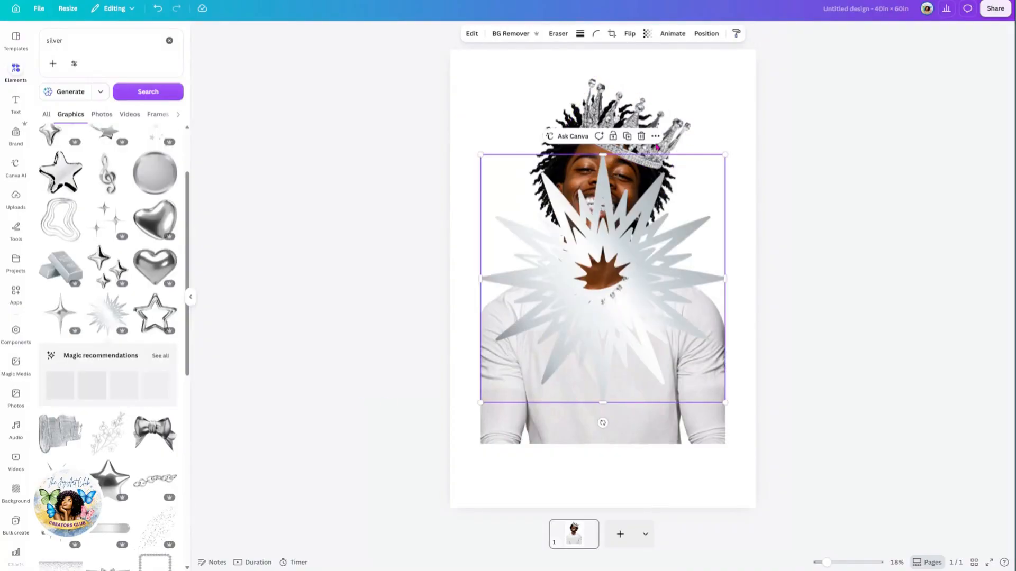
{"action": "left_click", "coordinate": [641, 136]}
Add the scattered silver confetti dots graphic, enlarge it and position it over the lower part of the portrait.
{"action": "scroll", "coordinate": [106, 266], "scroll_direction": "down", "scroll_amount": 5}
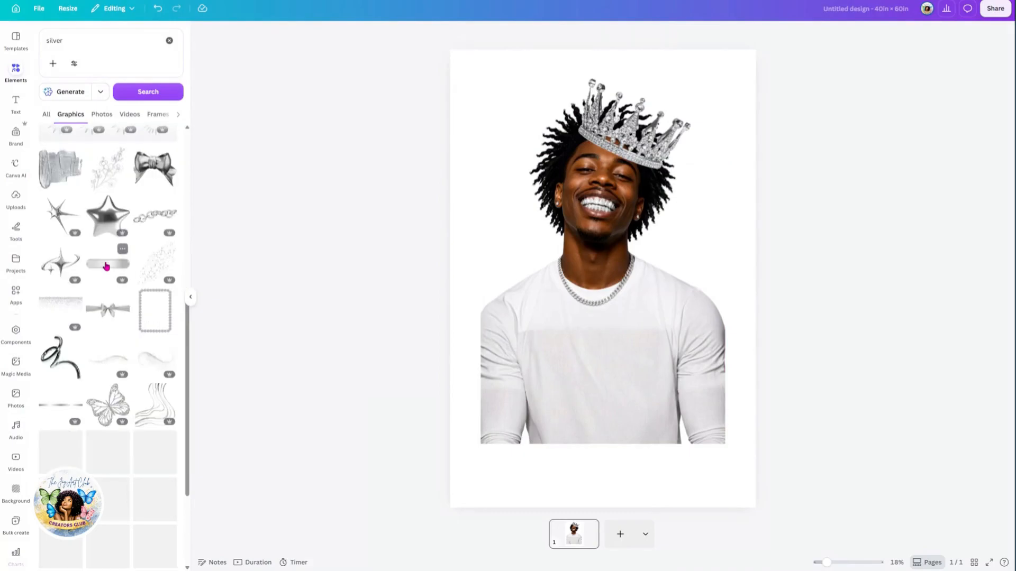
{"action": "left_click", "coordinate": [149, 268]}
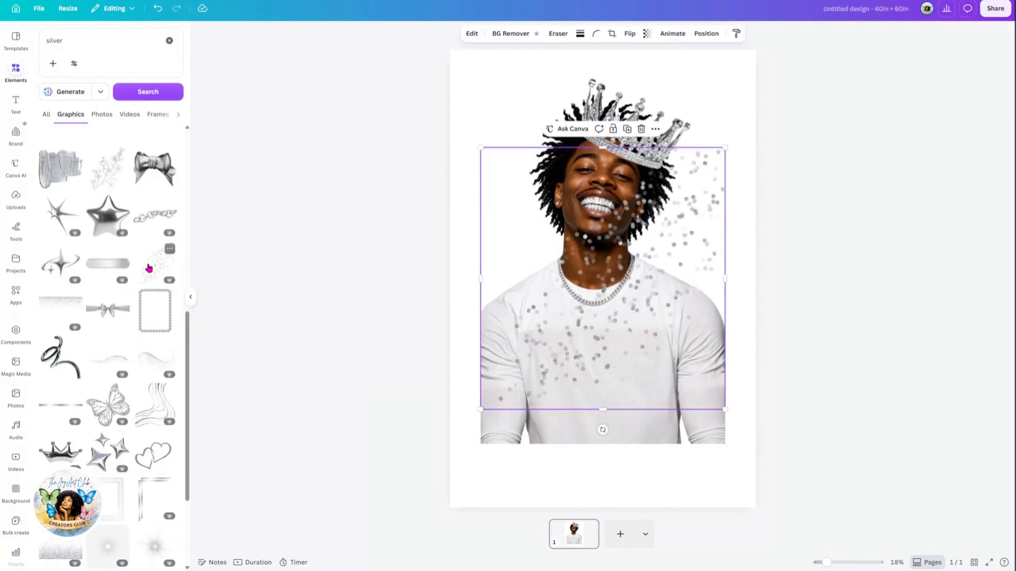
{"action": "mouse_move", "coordinate": [646, 352]}
{"action": "left_mouse_down"}
{"action": "mouse_move", "coordinate": [644, 387]}
{"action": "mouse_move", "coordinate": [639, 363]}
{"action": "left_mouse_up"}
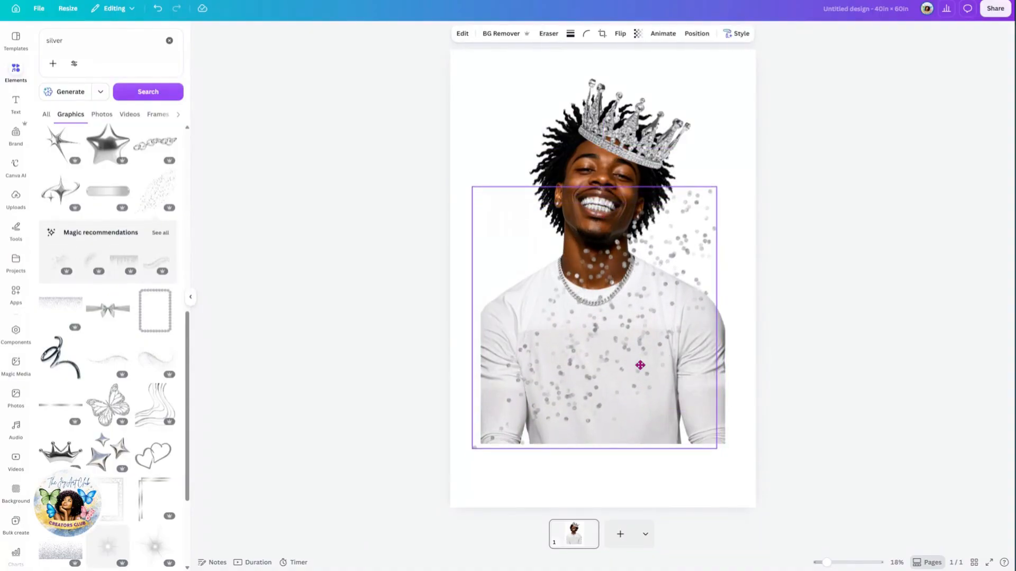
{"action": "left_click_drag", "start_coordinate": [717, 449], "coordinate": [746, 481]}
{"action": "left_click_drag", "start_coordinate": [682, 377], "coordinate": [679, 379]}
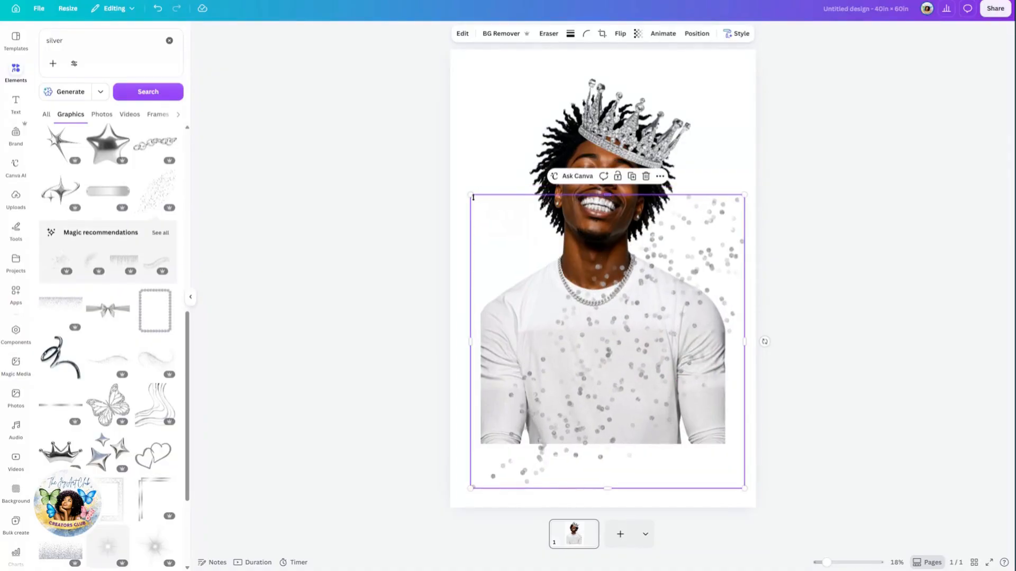
{"action": "left_click_drag", "start_coordinate": [470, 194], "coordinate": [456, 184]}
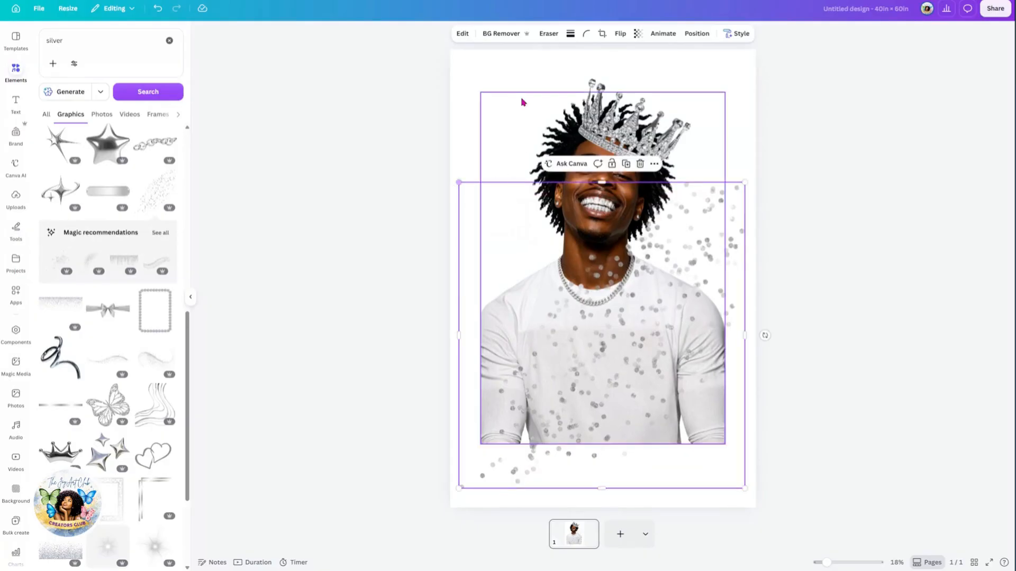
{"action": "left_click", "coordinate": [500, 70]}
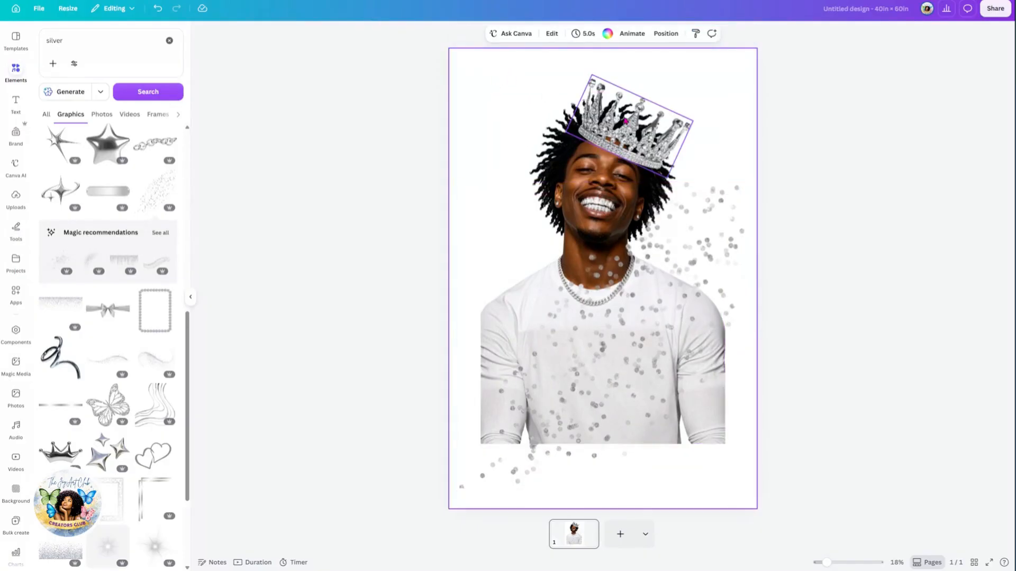
Group the portrait and the silver crown together, leaving the confetti dots out of the group.
{"action": "left_click_drag", "start_coordinate": [492, 70], "coordinate": [622, 129]}
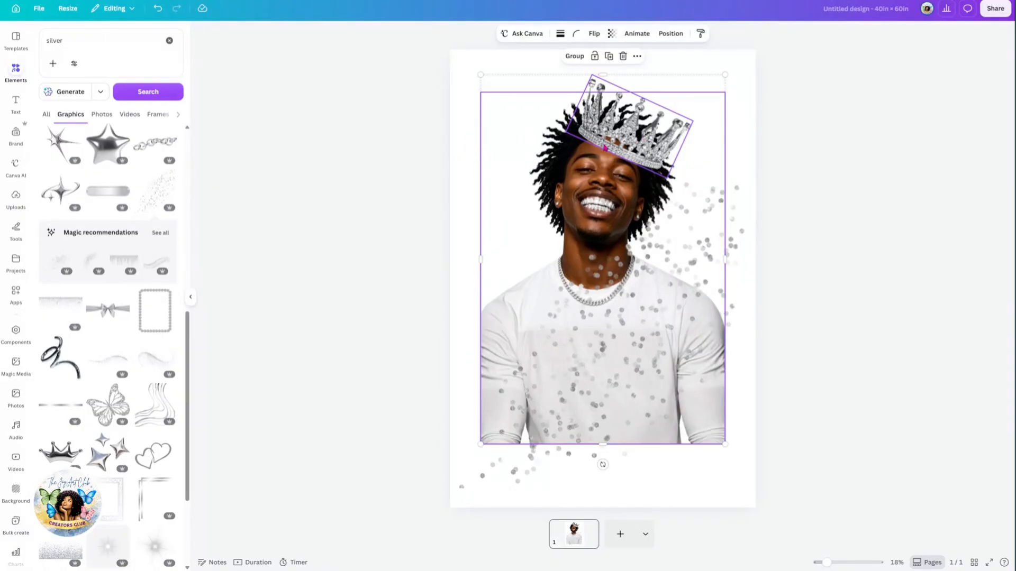
{"action": "left_click", "coordinate": [465, 171]}
{"action": "left_click", "coordinate": [613, 135]}
{"action": "left_click", "coordinate": [572, 159], "text": "shift"}
{"action": "left_click", "coordinate": [574, 57]}
Enlarge the grouped portrait and crown to nearly the page width and centre the group on the page.
{"action": "left_click_drag", "start_coordinate": [605, 113], "coordinate": [642, 124]}
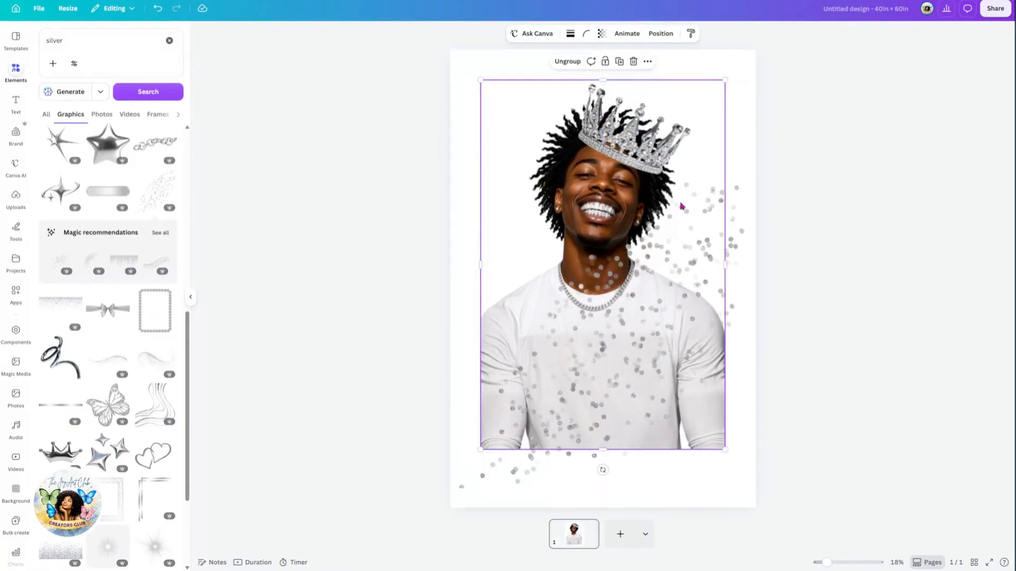
{"action": "left_click_drag", "start_coordinate": [739, 463], "coordinate": [760, 484]}
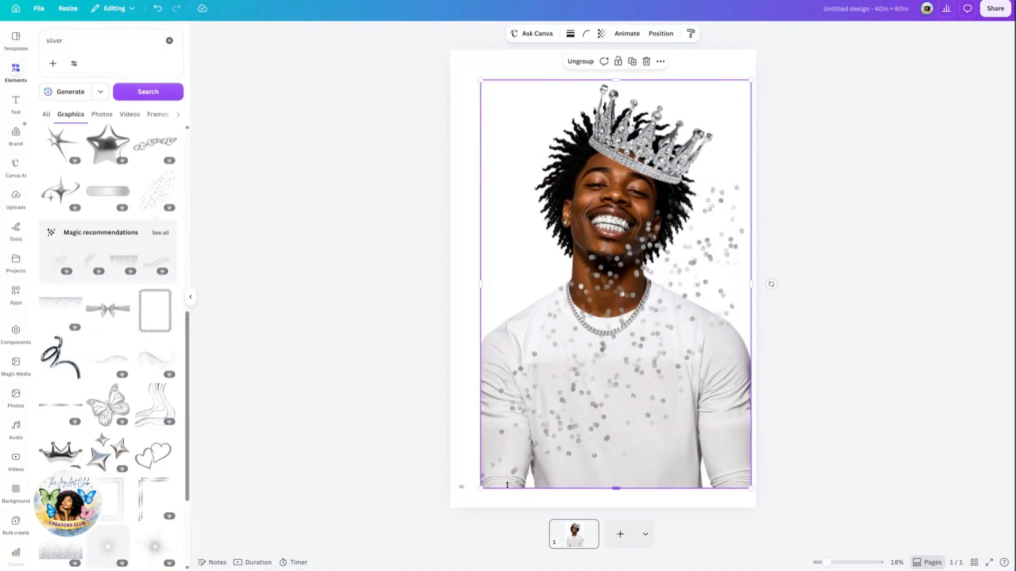
{"action": "left_click_drag", "start_coordinate": [480, 487], "coordinate": [461, 502]}
{"action": "mouse_move", "coordinate": [599, 453]}
{"action": "left_mouse_down"}
{"action": "mouse_move", "coordinate": [594, 439]}
{"action": "mouse_move", "coordinate": [596, 457]}
{"action": "mouse_move", "coordinate": [601, 444]}
{"action": "left_mouse_up"}
{"action": "left_click", "coordinate": [863, 351]}
Move the confetti dots down to the page's lower edge and enlarge them to reach its right edge.
{"action": "left_click", "coordinate": [652, 324]}
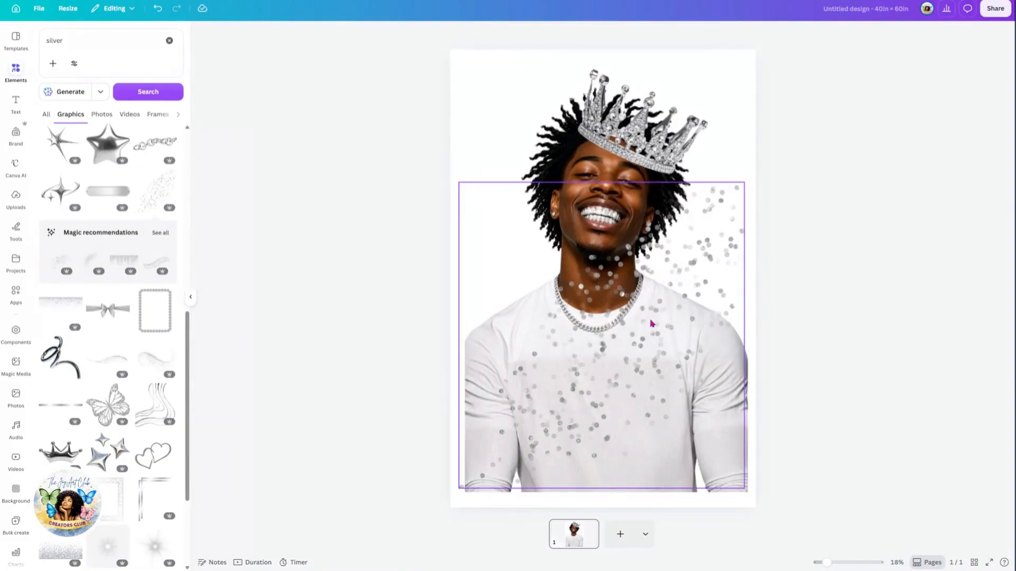
{"action": "mouse_move", "coordinate": [652, 322]}
{"action": "left_mouse_down"}
{"action": "mouse_move", "coordinate": [624, 316]}
{"action": "mouse_move", "coordinate": [648, 336]}
{"action": "left_mouse_up"}
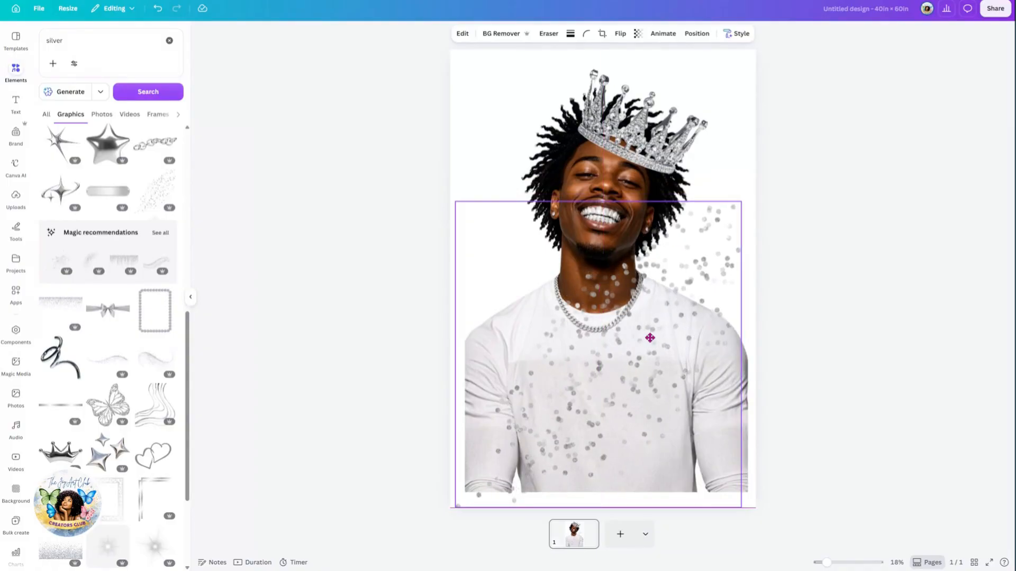
{"action": "left_click_drag", "start_coordinate": [767, 194], "coordinate": [764, 194]}
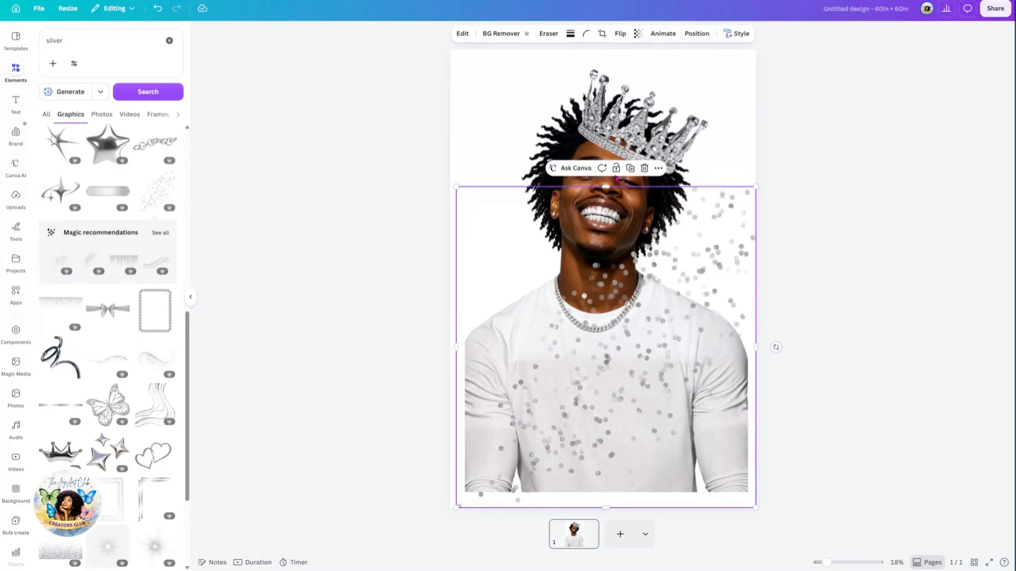
Duplicate the confetti dots, place the copy over the upper part of the page and flip it horizontally.
{"action": "left_click", "coordinate": [631, 170]}
{"action": "left_click_drag", "start_coordinate": [695, 301], "coordinate": [680, 164]}
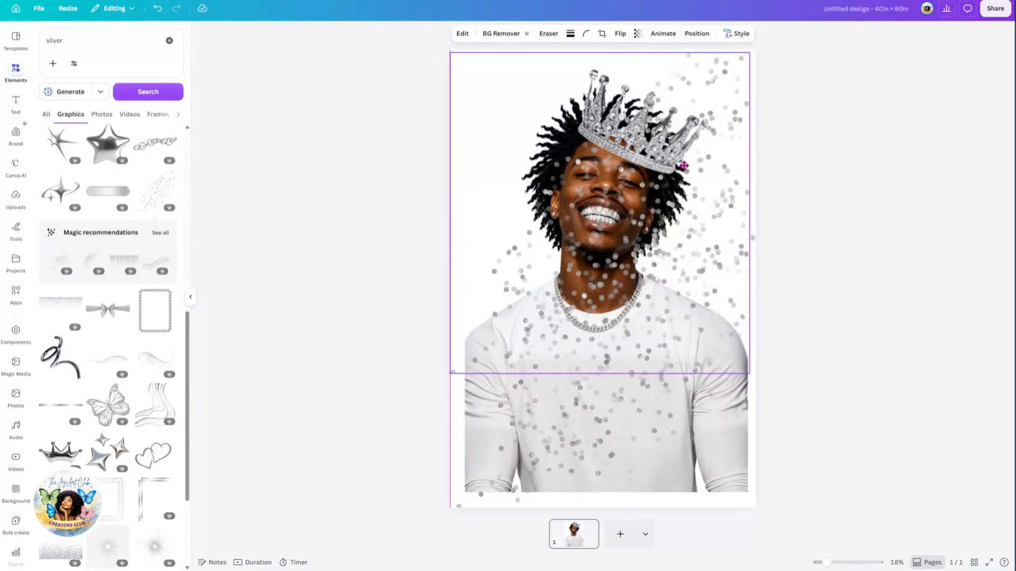
{"action": "left_click", "coordinate": [619, 34]}
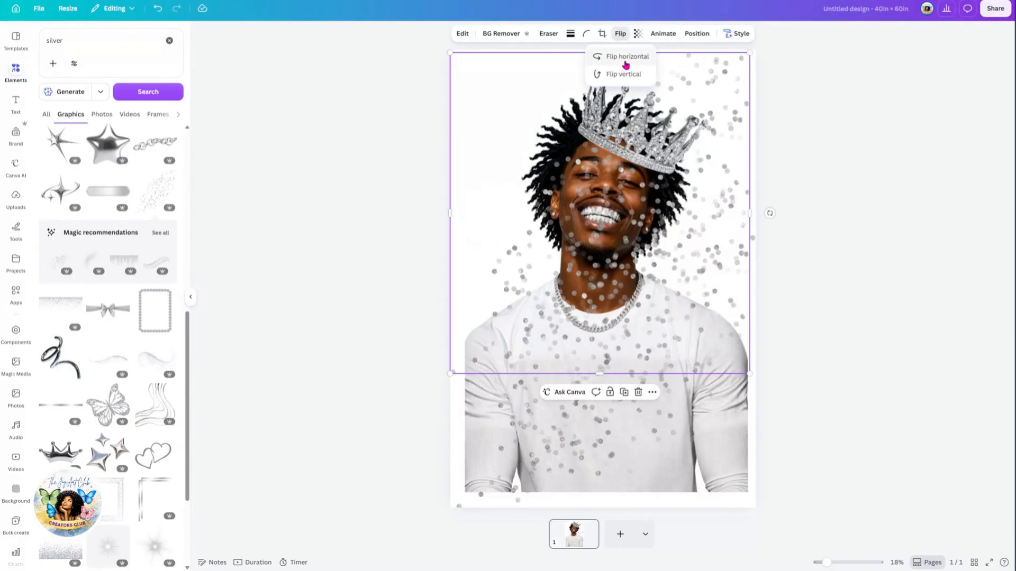
{"action": "left_click", "coordinate": [624, 56]}
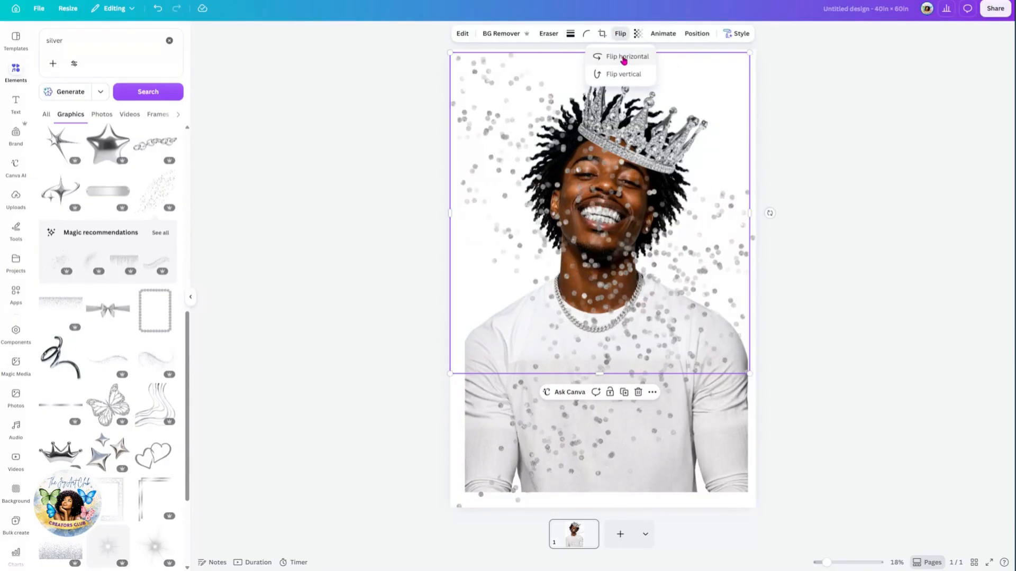
Send the flipped confetti copy to the back, behind the portrait and crown.
{"action": "left_click", "coordinate": [525, 182]}
{"action": "right_click", "coordinate": [525, 183]}
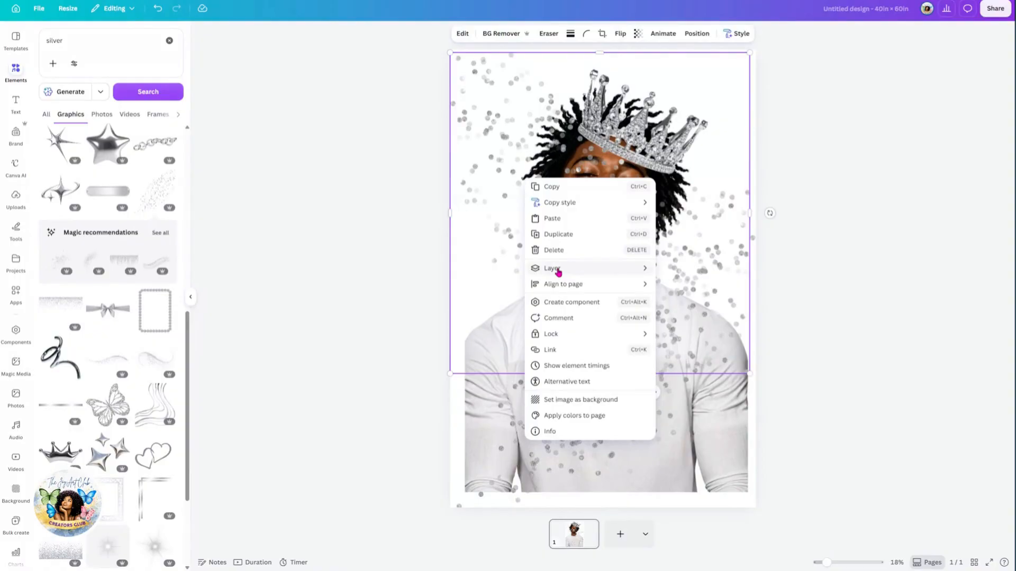
{"action": "mouse_move", "coordinate": [558, 271]}
{"action": "left_click", "coordinate": [691, 316]}
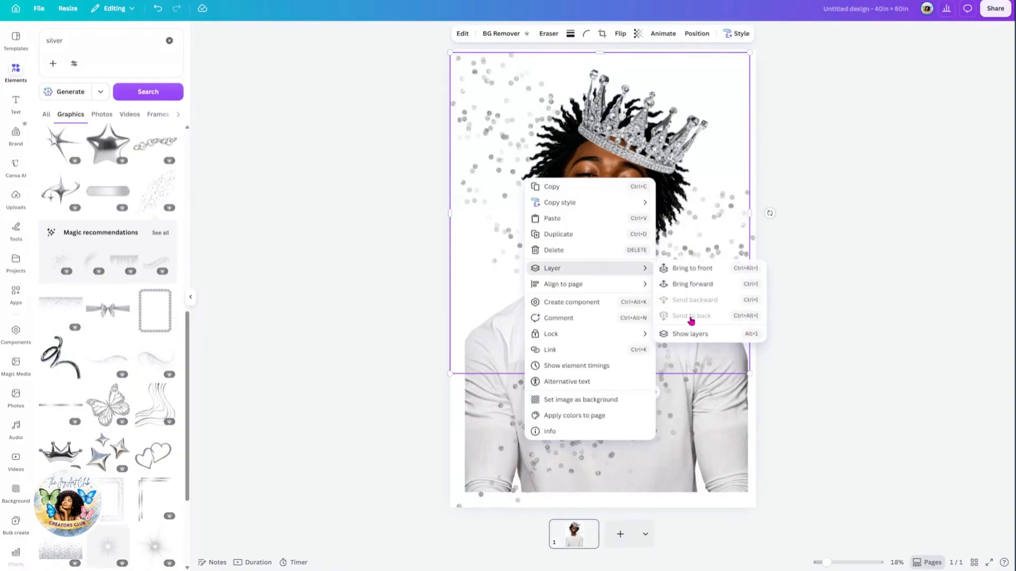
{"action": "left_click", "coordinate": [862, 305]}
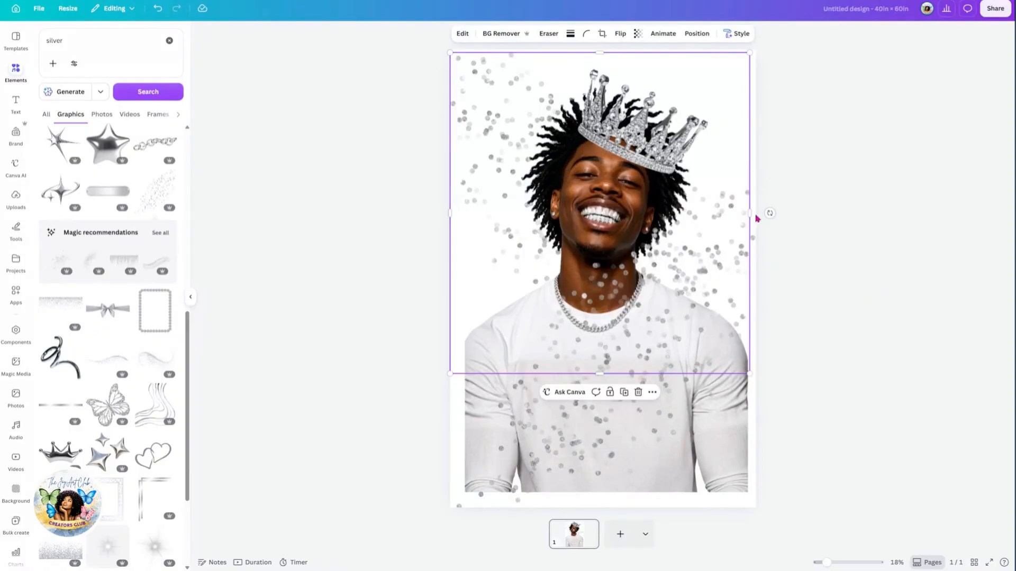
{"action": "left_click", "coordinate": [342, 268]}
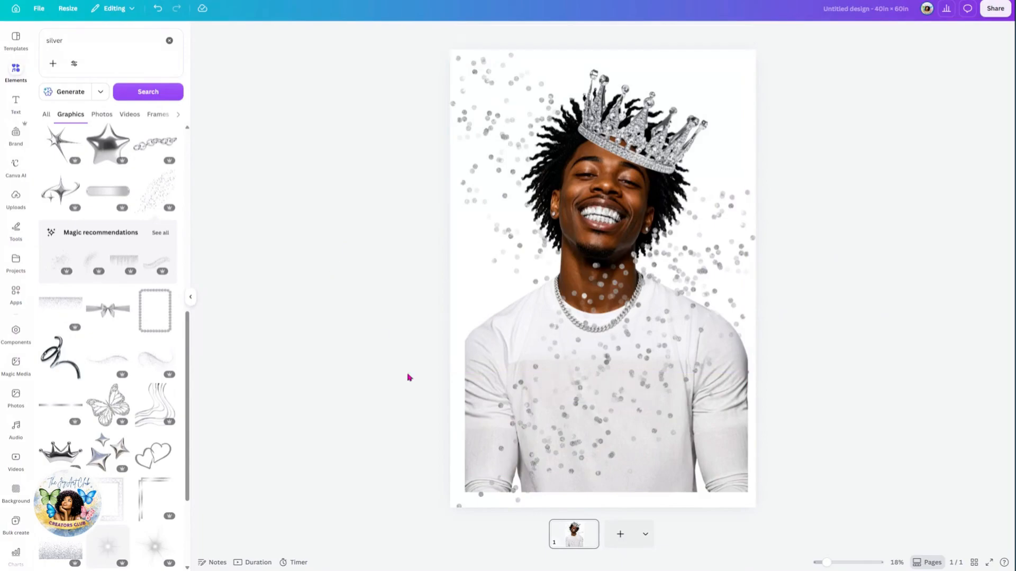
Clear the silver element search and open the TypeStudio text app.
{"action": "left_click", "coordinate": [456, 453]}
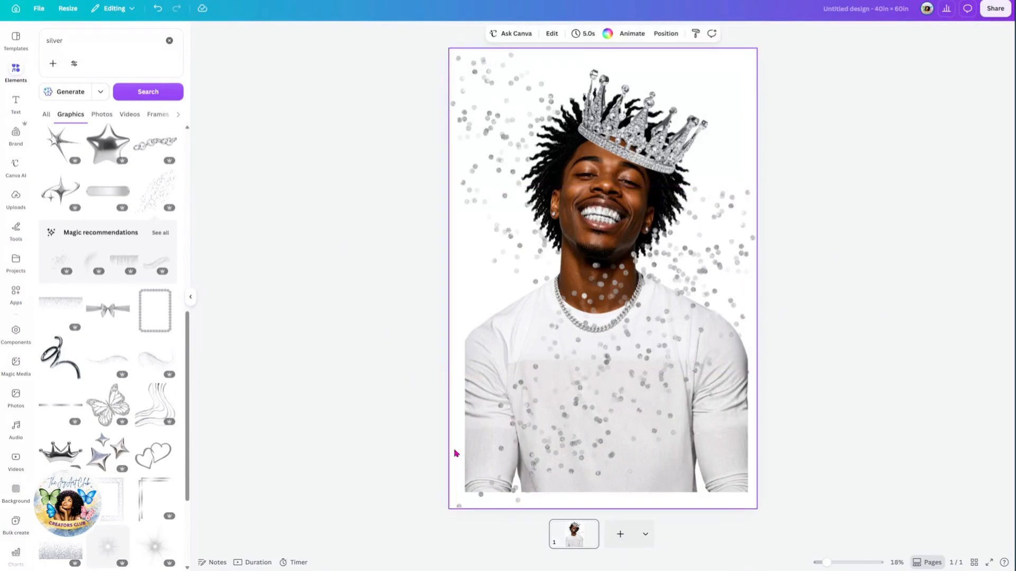
{"action": "left_click", "coordinate": [170, 43]}
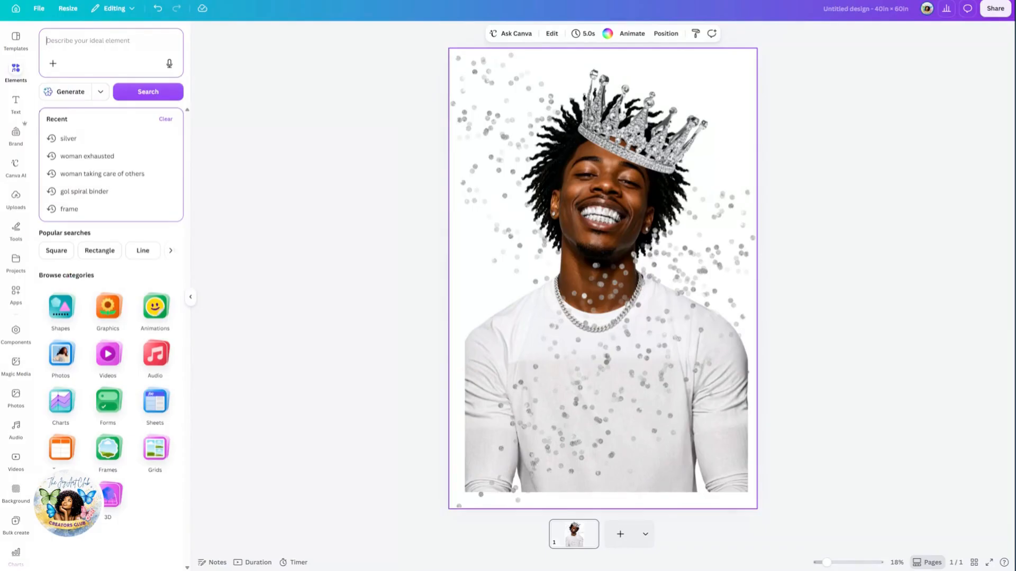
{"action": "left_click", "coordinate": [15, 104]}
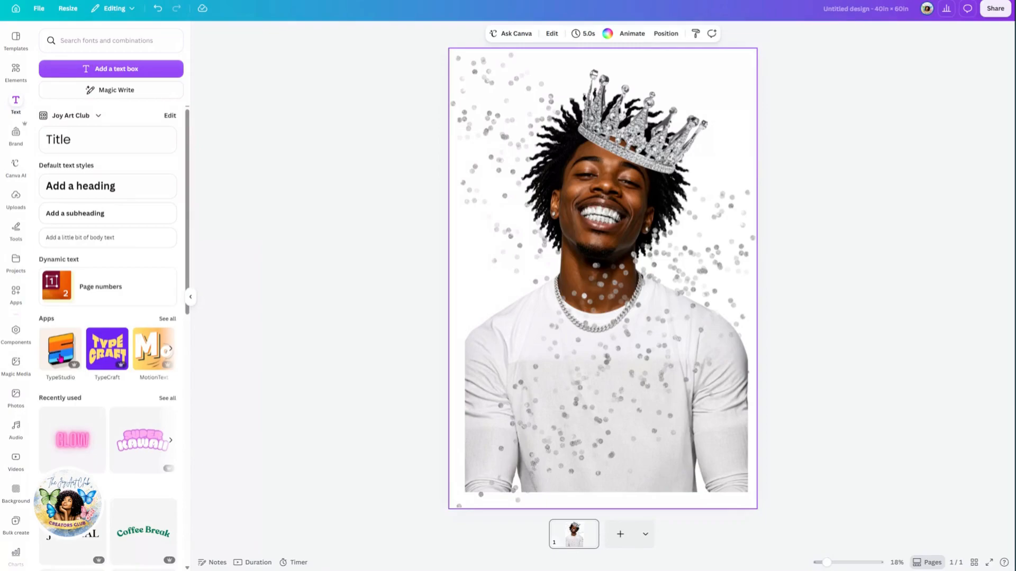
{"action": "left_click", "coordinate": [60, 359]}
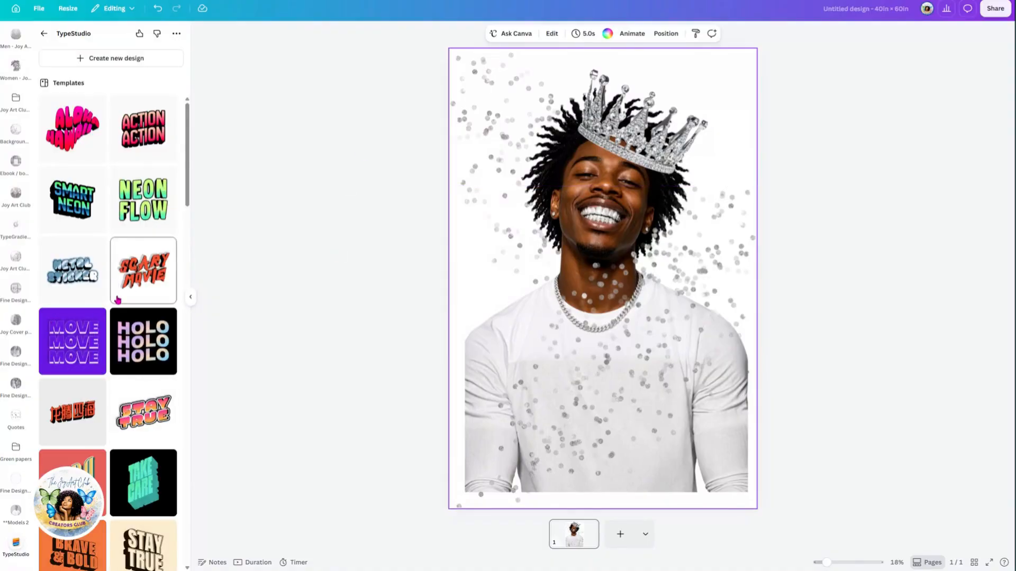
Browse the lettering templates, choose the Metal Sticker style and replace its text with "King".
{"action": "scroll", "coordinate": [112, 312], "scroll_direction": "down", "scroll_amount": 5}
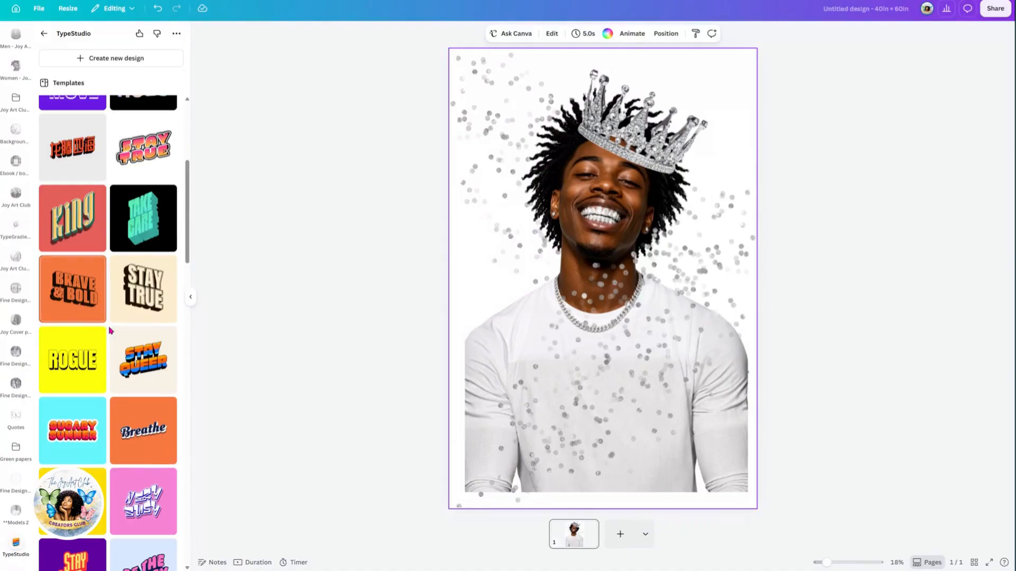
{"action": "scroll", "coordinate": [82, 406], "scroll_direction": "down", "scroll_amount": 7}
{"action": "scroll", "coordinate": [82, 406], "scroll_direction": "down", "scroll_amount": 10}
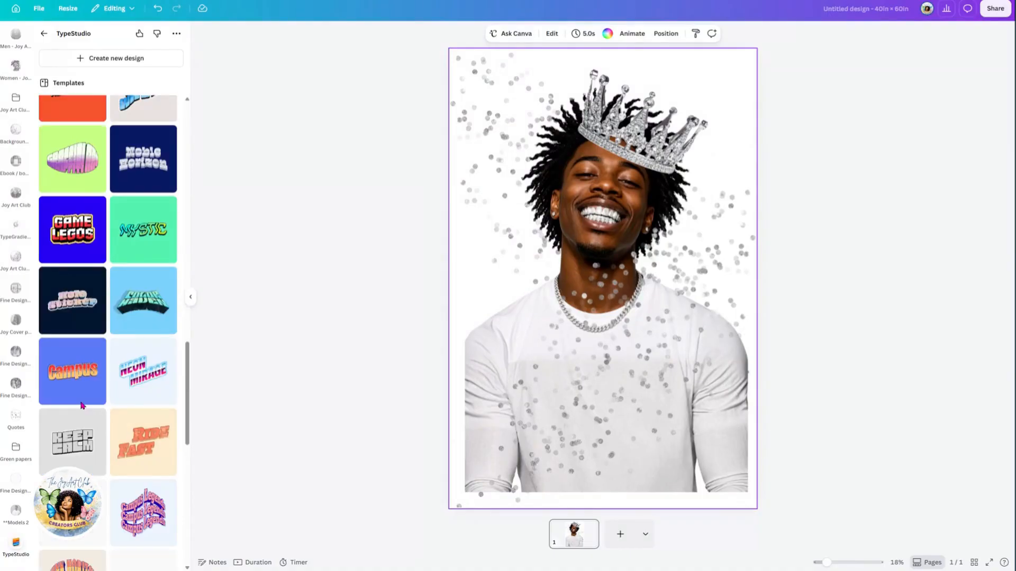
{"action": "scroll", "coordinate": [82, 406], "scroll_direction": "down", "scroll_amount": 3}
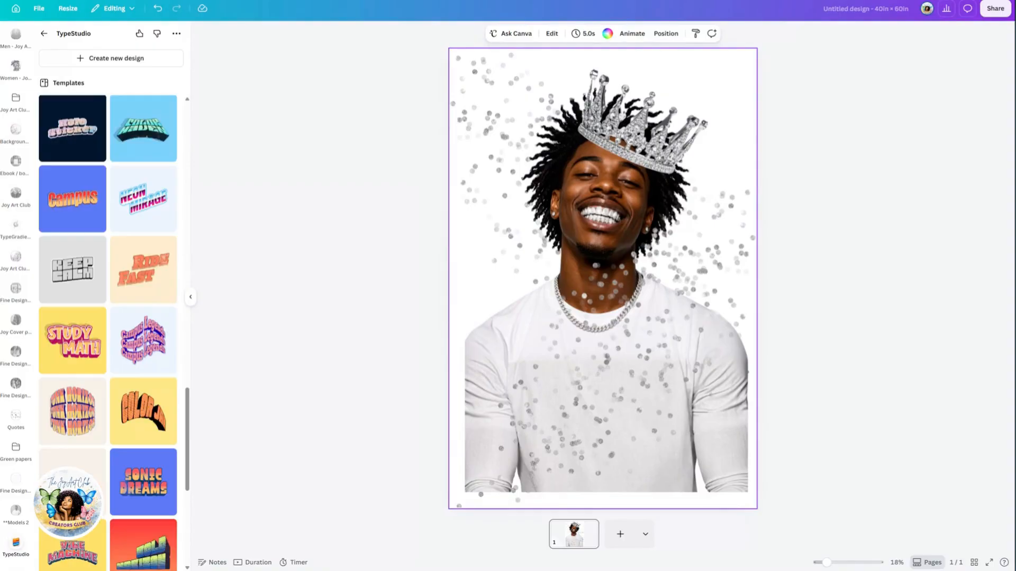
{"action": "scroll", "coordinate": [82, 405], "scroll_direction": "down", "scroll_amount": 4}
{"action": "scroll", "coordinate": [82, 405], "scroll_direction": "up", "scroll_amount": 6}
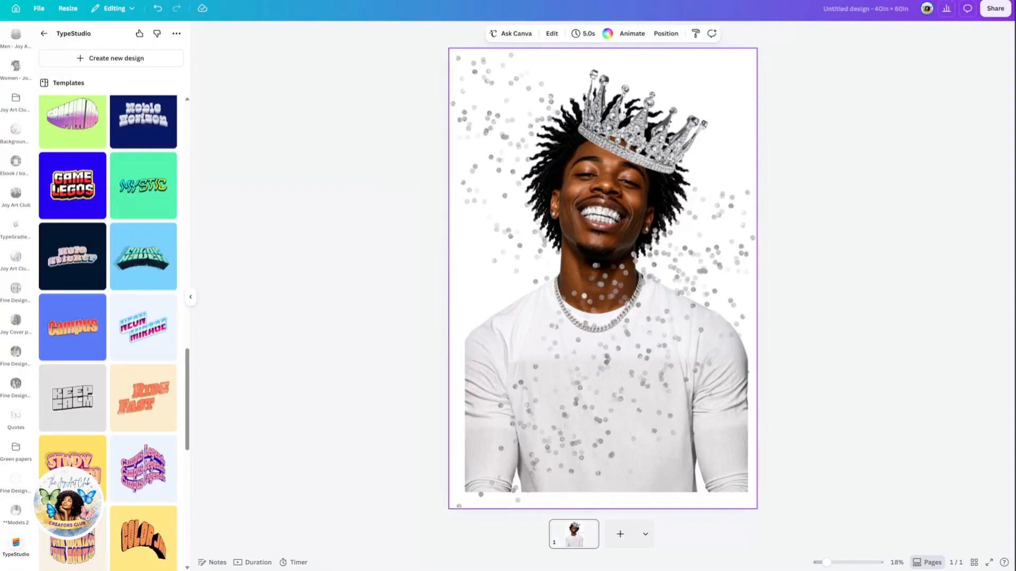
{"action": "scroll", "coordinate": [95, 327], "scroll_direction": "up", "scroll_amount": 20}
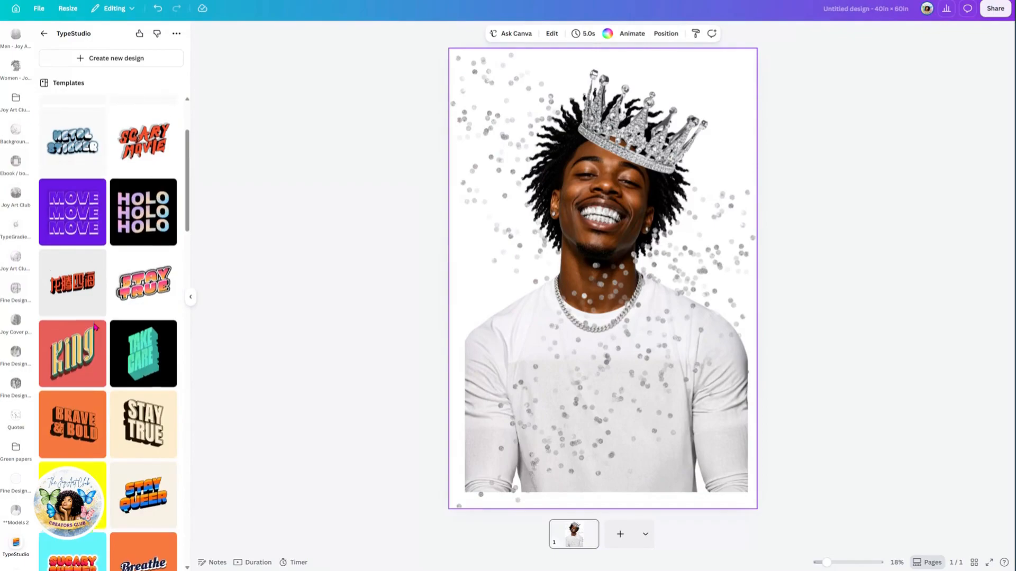
{"action": "scroll", "coordinate": [95, 327], "scroll_direction": "up", "scroll_amount": 2}
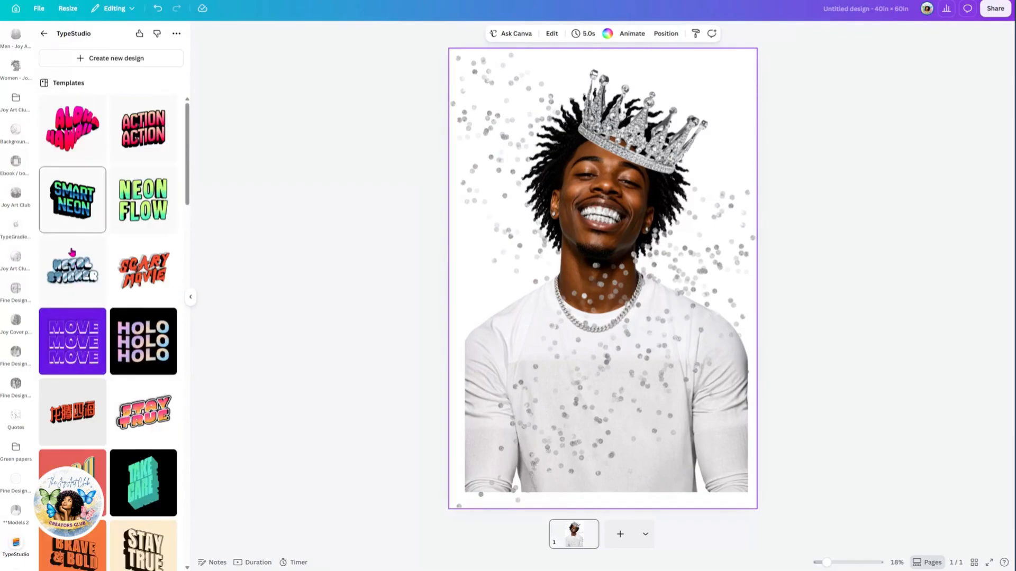
{"action": "left_click", "coordinate": [73, 283]}
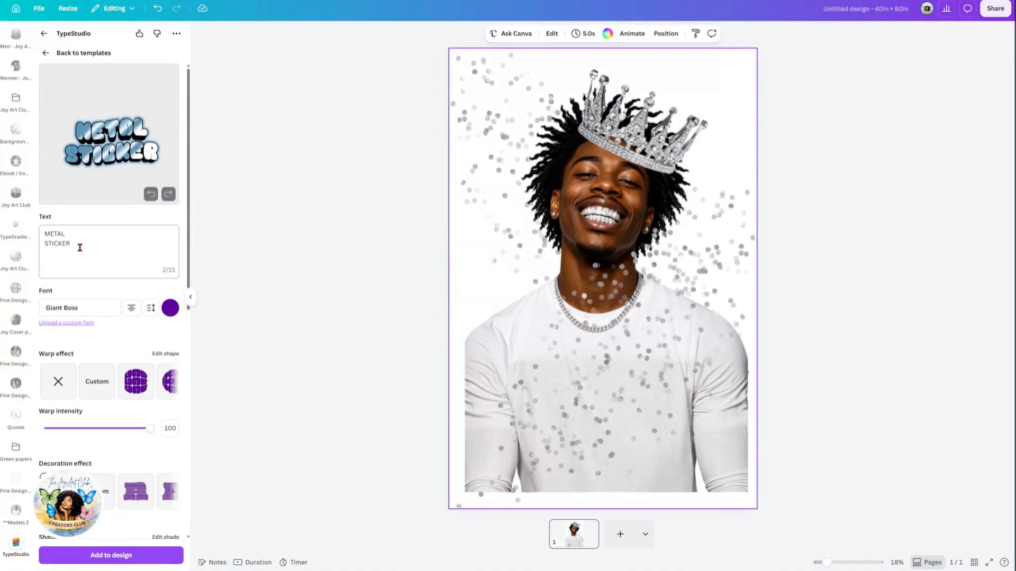
{"action": "left_click_drag", "start_coordinate": [81, 248], "coordinate": [34, 231]}
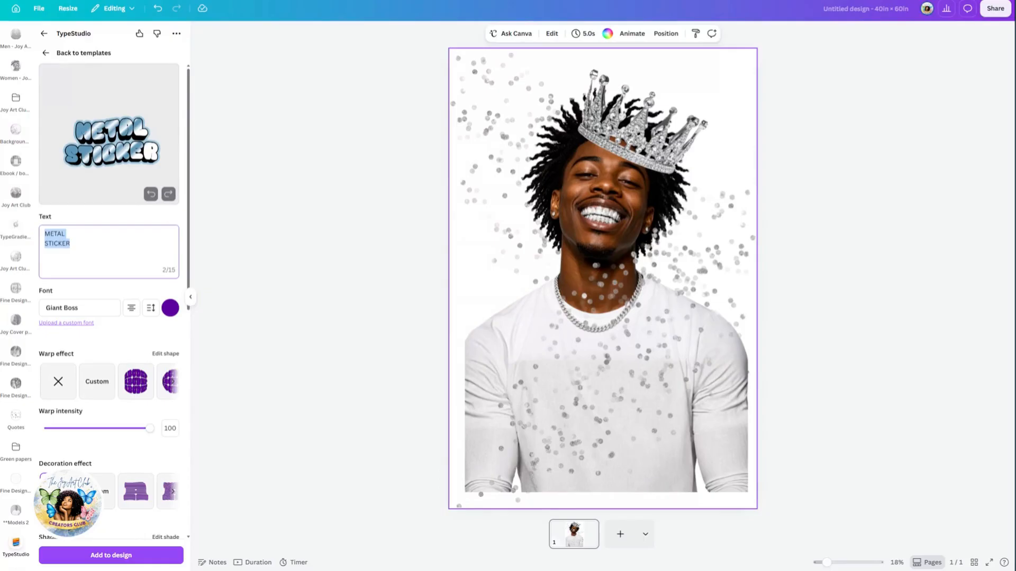
{"action": "type", "text": "King"}
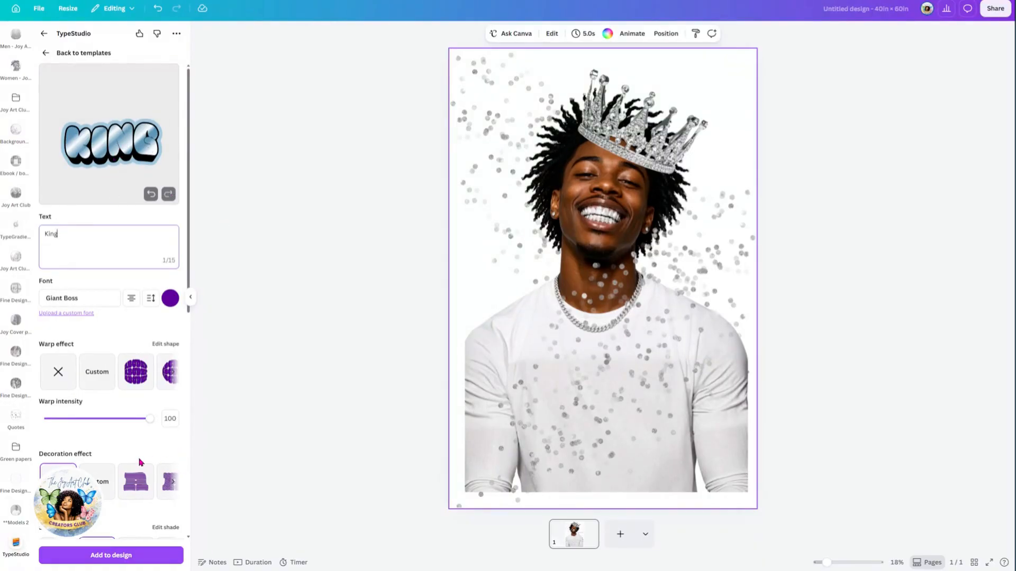
Open the lettering's custom gradient and set its first color stop to black.
{"action": "scroll", "coordinate": [141, 462], "scroll_direction": "down", "scroll_amount": 10}
{"action": "scroll", "coordinate": [137, 460], "scroll_direction": "down", "scroll_amount": 1}
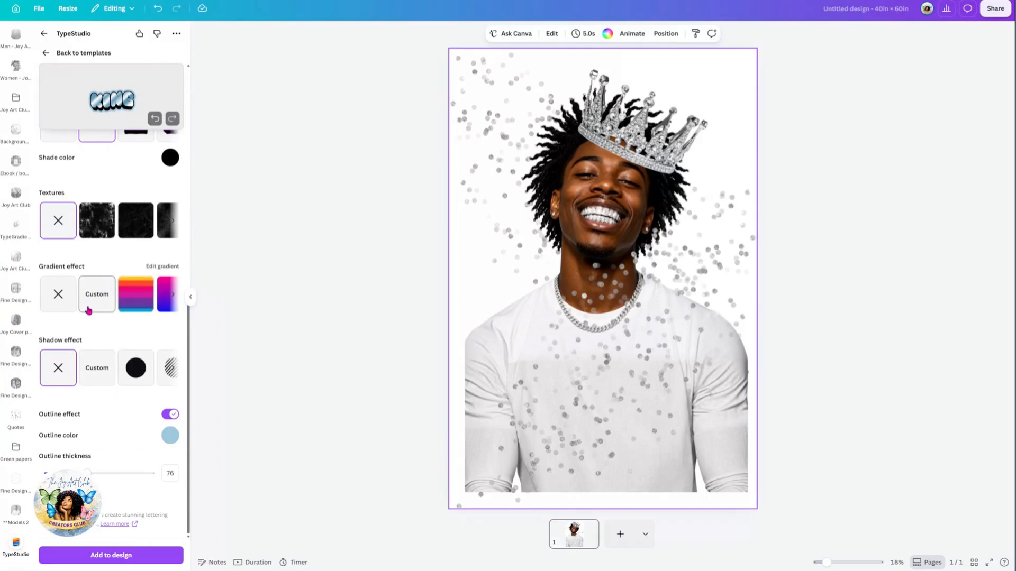
{"action": "left_click", "coordinate": [103, 300]}
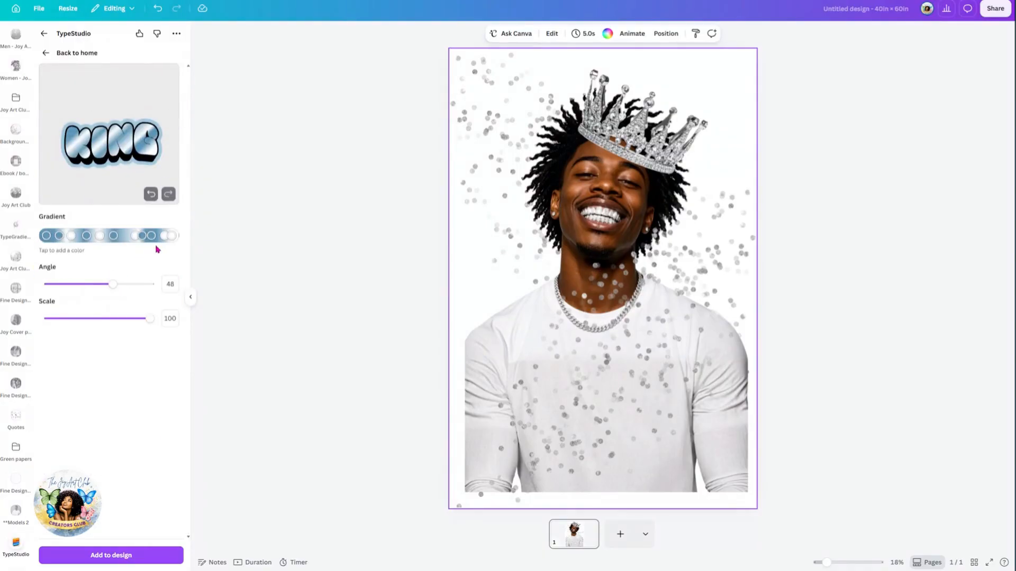
{"action": "left_click", "coordinate": [47, 236]}
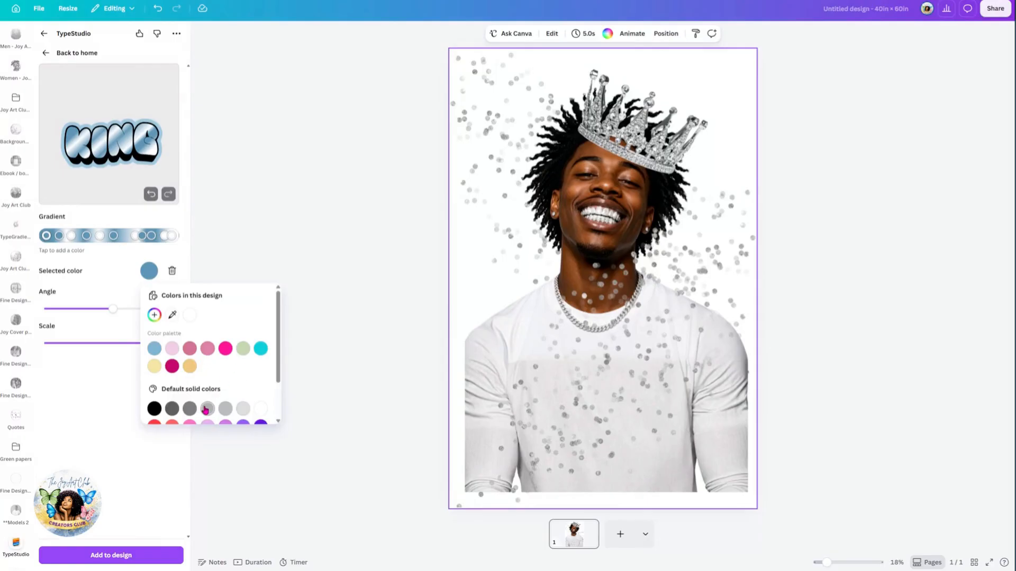
{"action": "scroll", "coordinate": [205, 411], "scroll_direction": "down", "scroll_amount": 2}
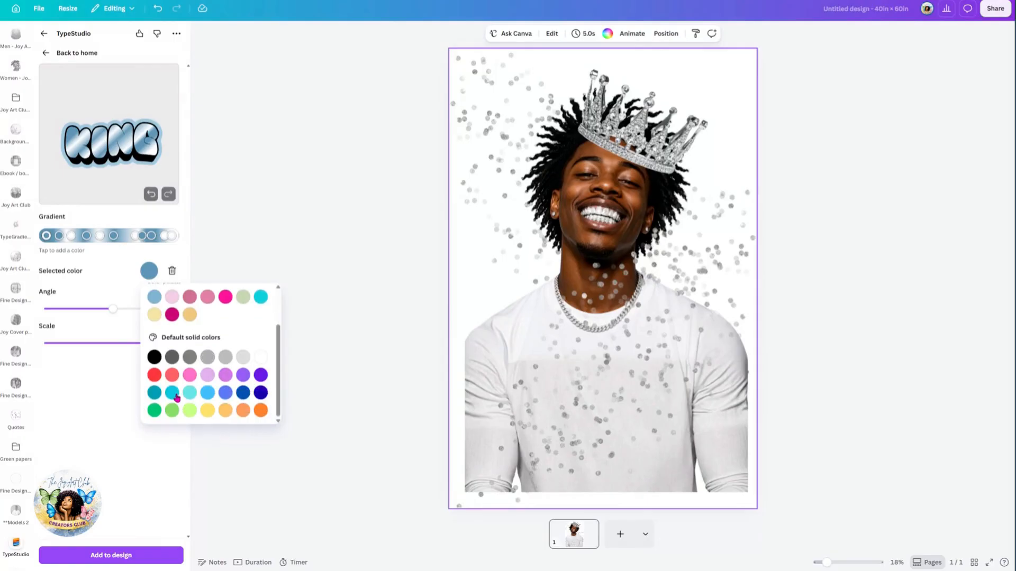
{"action": "left_click", "coordinate": [155, 359]}
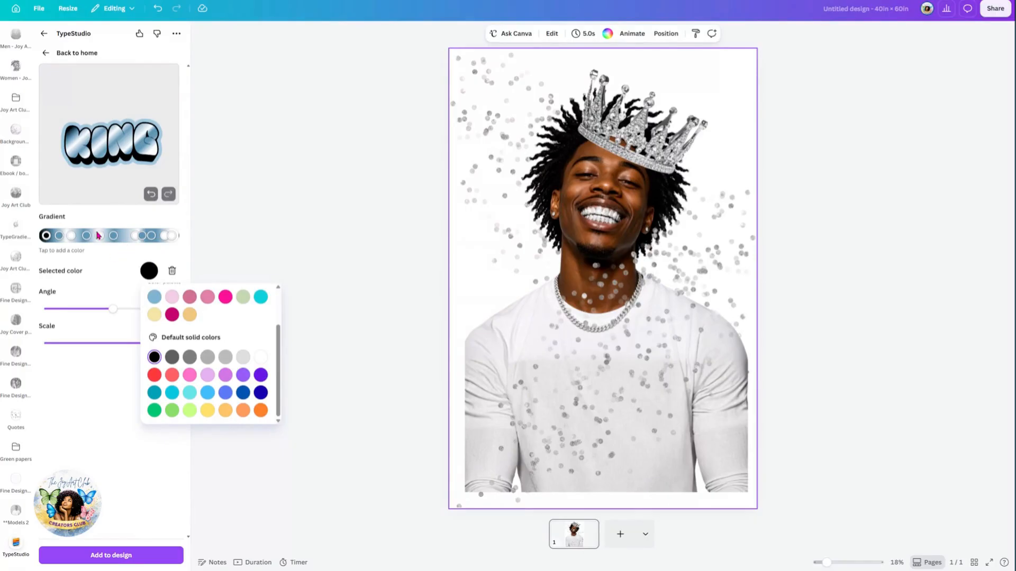
Try black for the gradient's second color stop.
{"action": "left_click", "coordinate": [61, 238]}
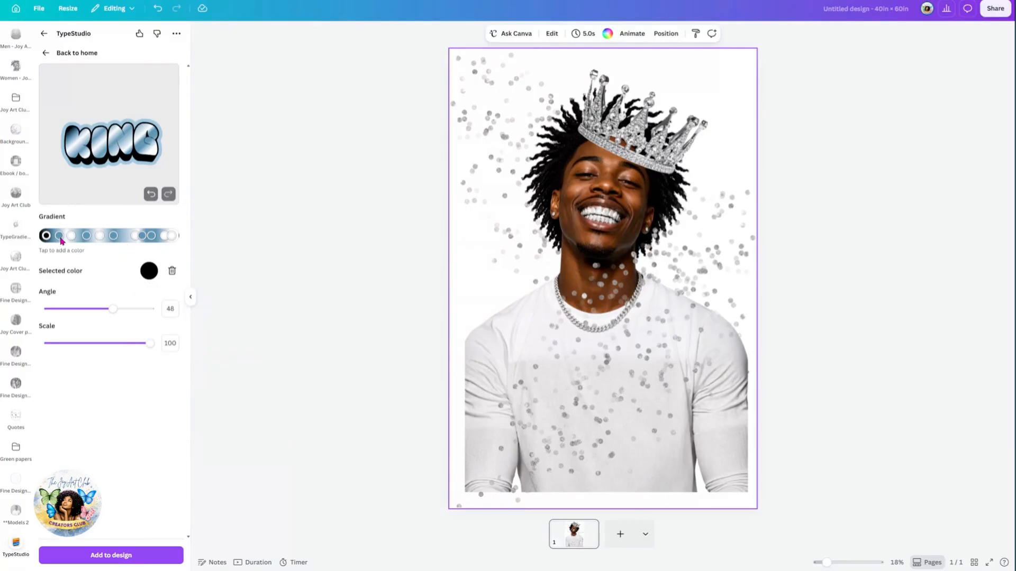
{"action": "left_click", "coordinate": [60, 236]}
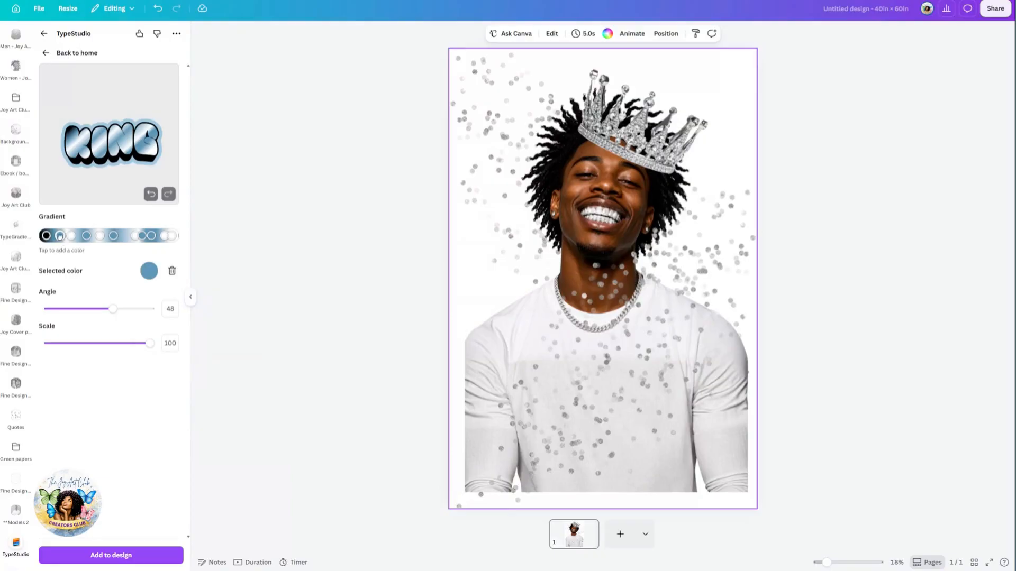
{"action": "left_click", "coordinate": [149, 272]}
{"action": "left_click", "coordinate": [150, 273]}
{"action": "left_click", "coordinate": [149, 272]}
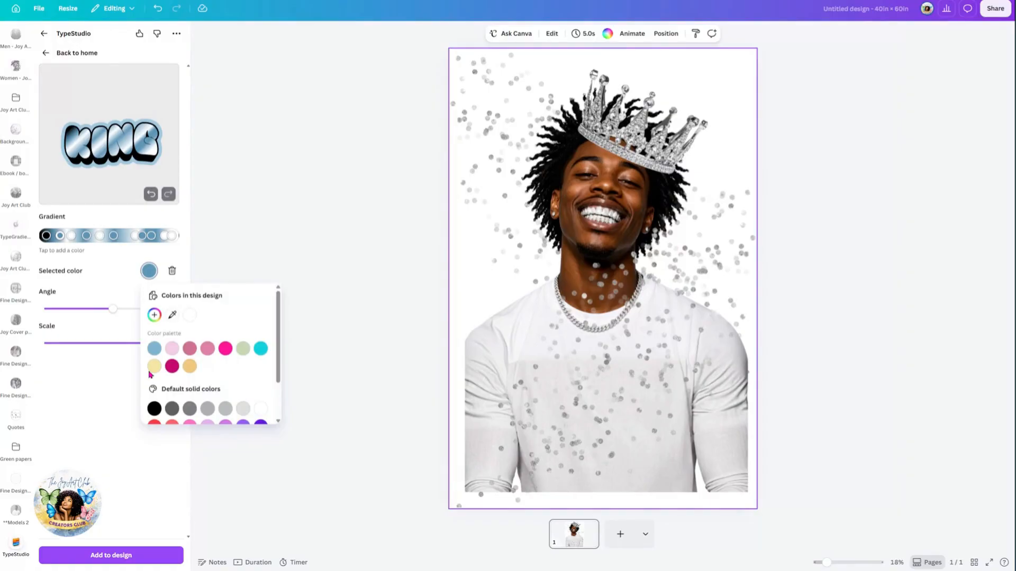
{"action": "left_click", "coordinate": [154, 409]}
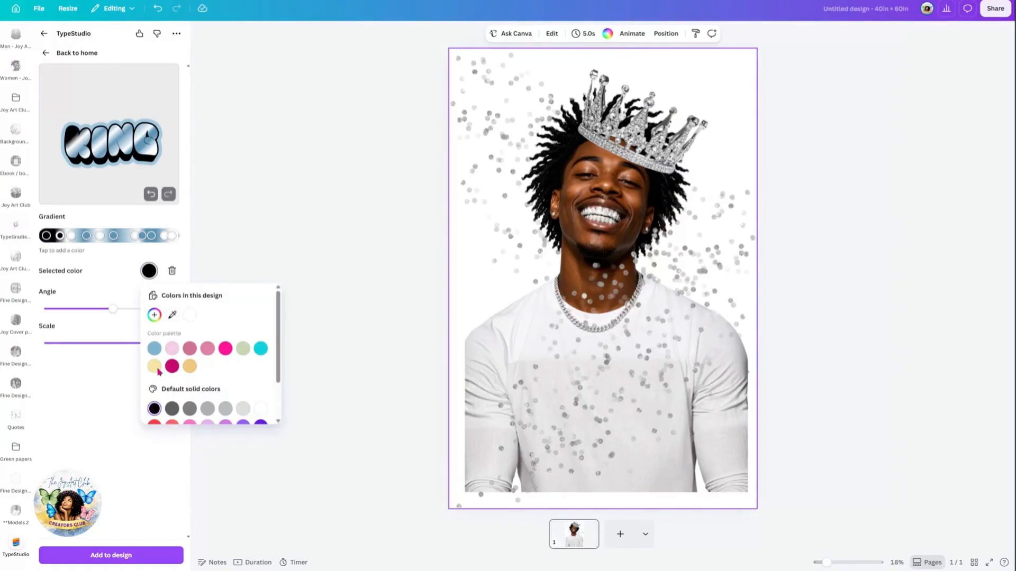
Undo and redo the last page edit, and set the second gradient stop to the palette's light blue.
{"action": "left_click", "coordinate": [158, 10]}
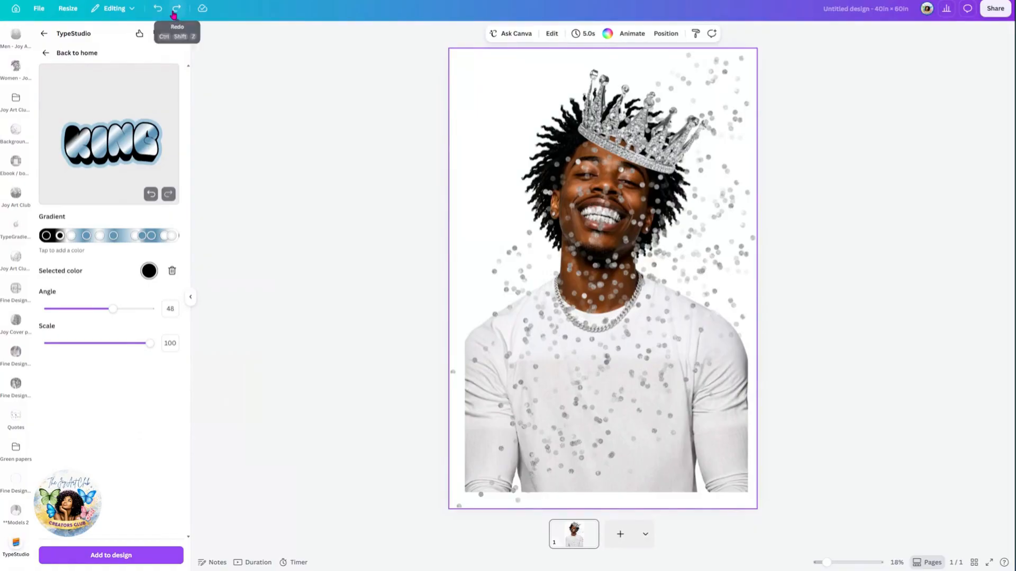
{"action": "left_click", "coordinate": [174, 12]}
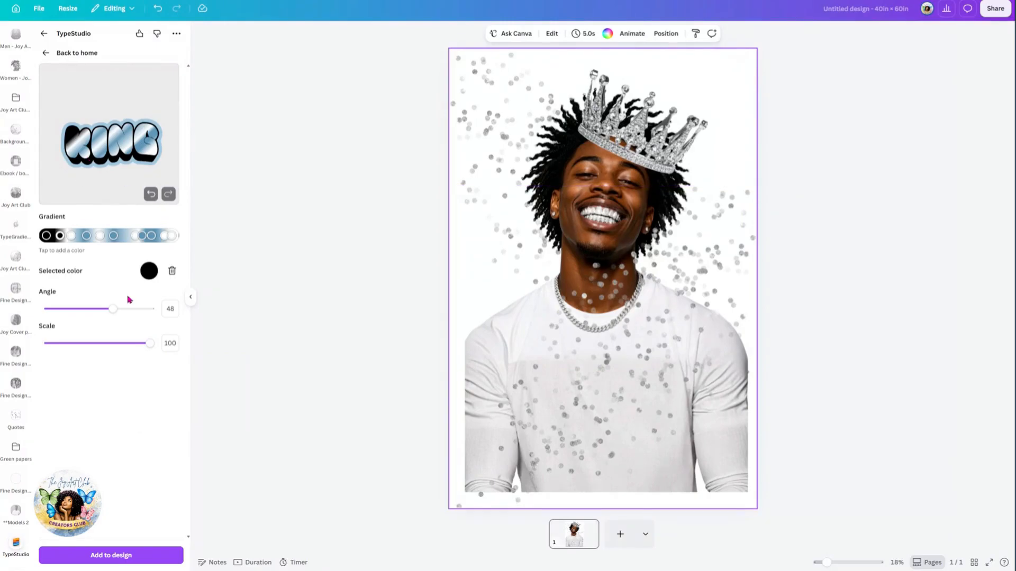
{"action": "left_click", "coordinate": [148, 270]}
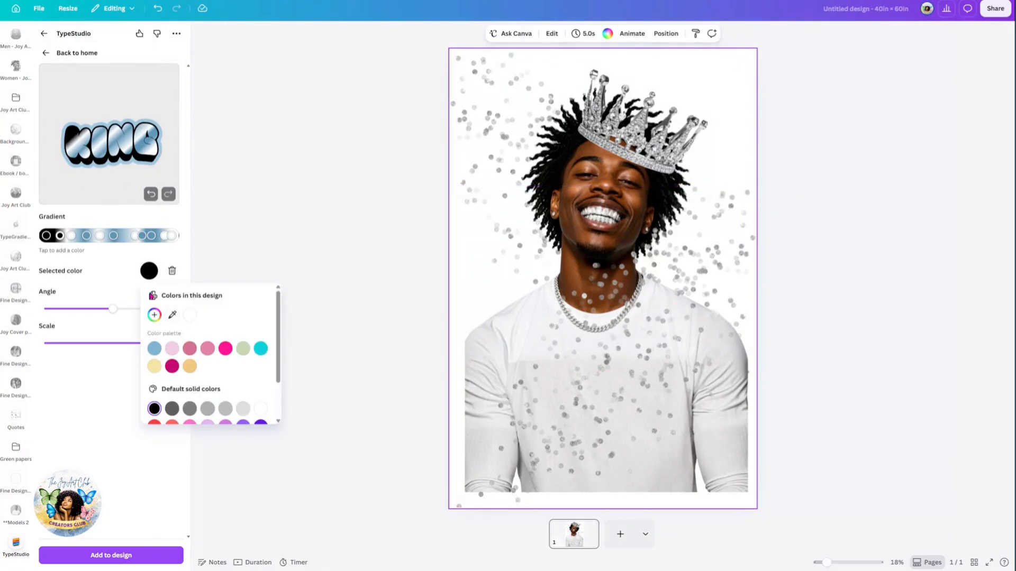
{"action": "left_click", "coordinate": [155, 348]}
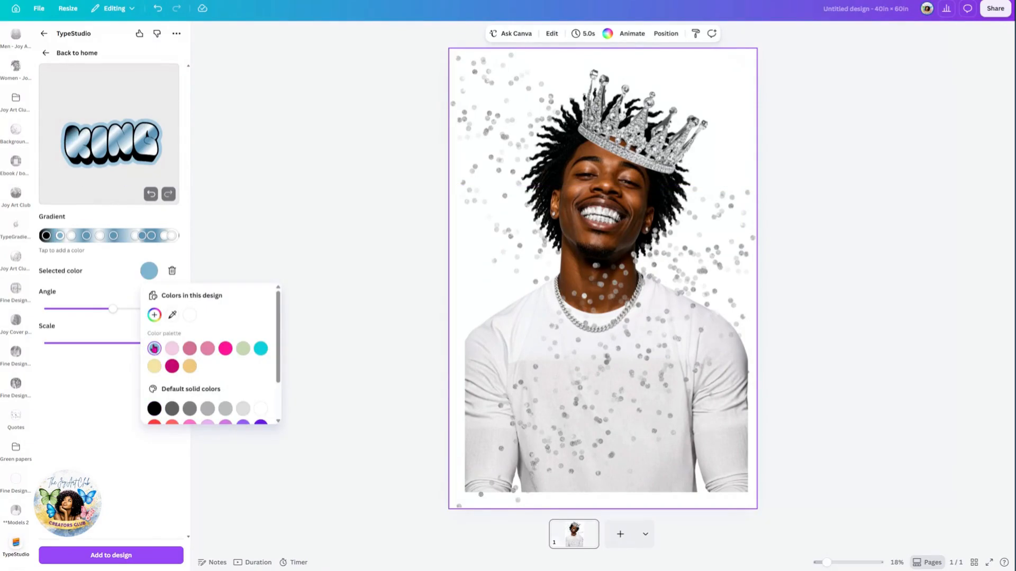
{"action": "left_click", "coordinate": [119, 298]}
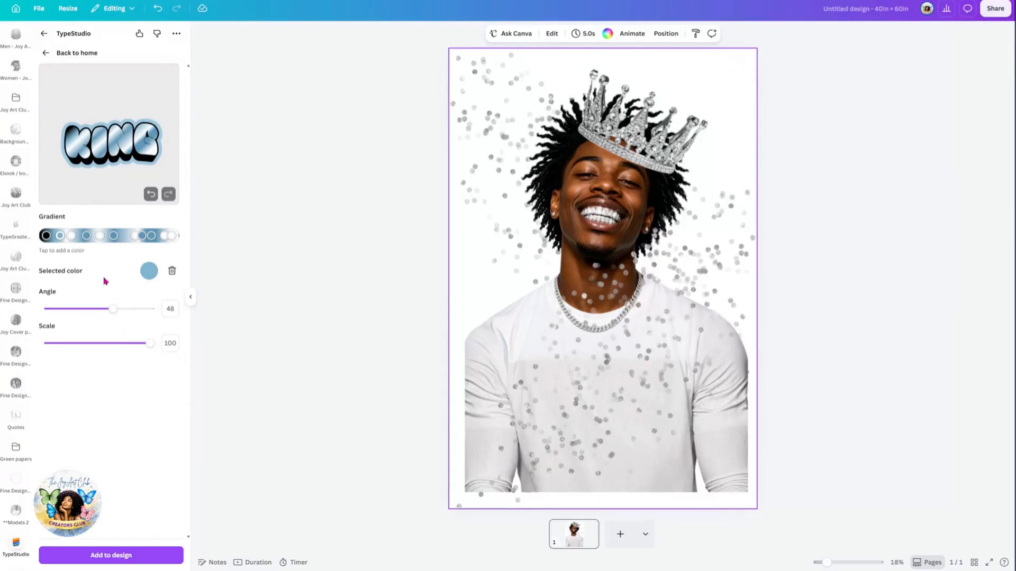
Set the gradient's second color stop to the medium gray from the default solid colors.
{"action": "left_click", "coordinate": [150, 271]}
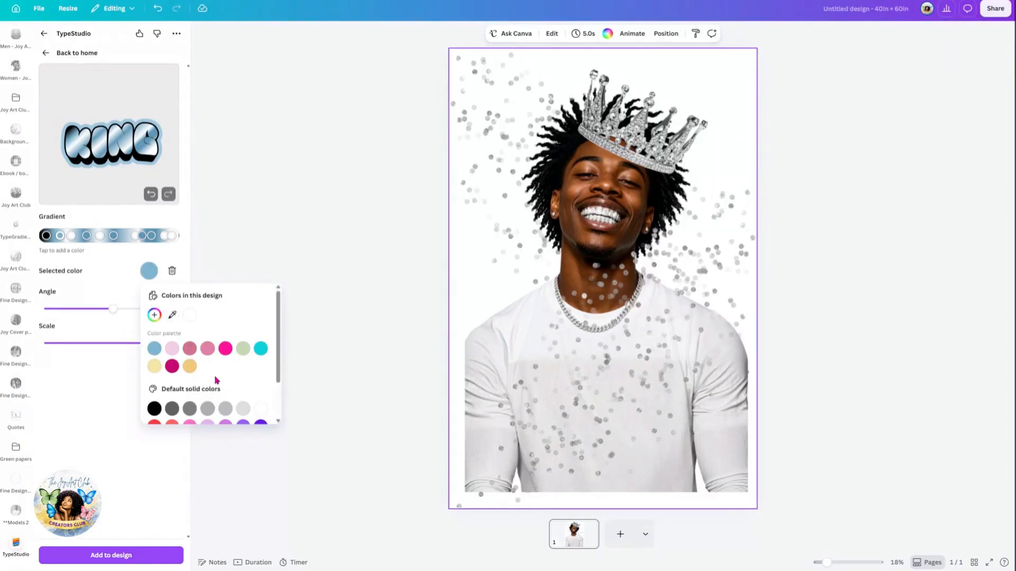
{"action": "scroll", "coordinate": [216, 380], "scroll_direction": "down", "scroll_amount": 2}
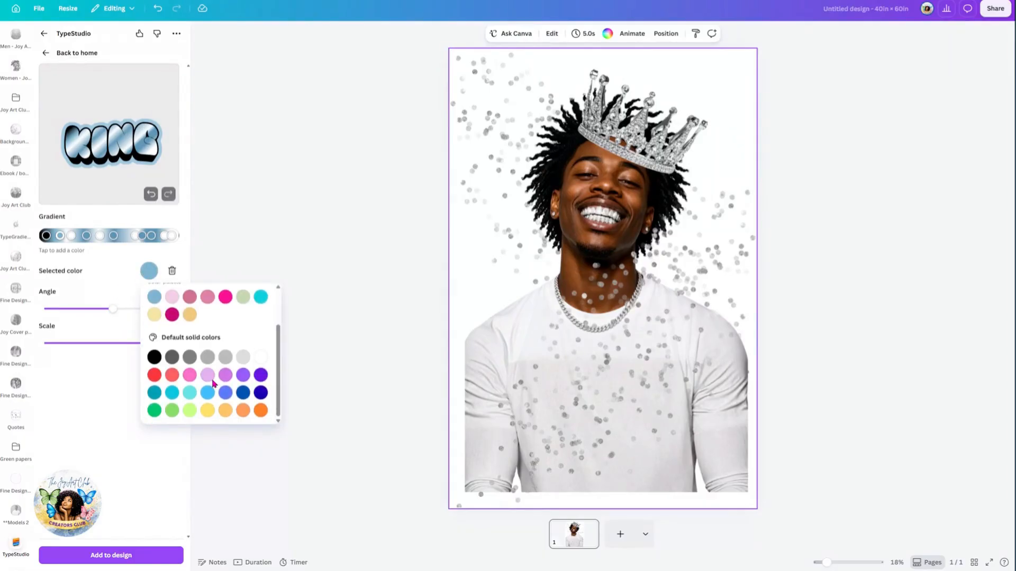
{"action": "left_click", "coordinate": [190, 358]}
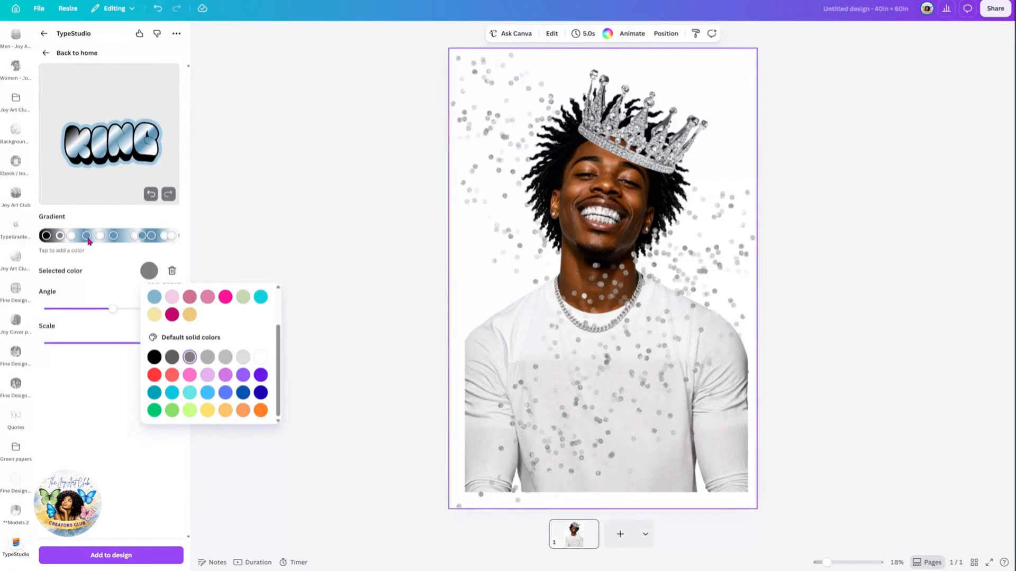
Recolor the last blue stop near the gradient's right end, trying black and light gray before choosing medium gray.
{"action": "left_click", "coordinate": [153, 237]}
{"action": "left_click", "coordinate": [152, 236]}
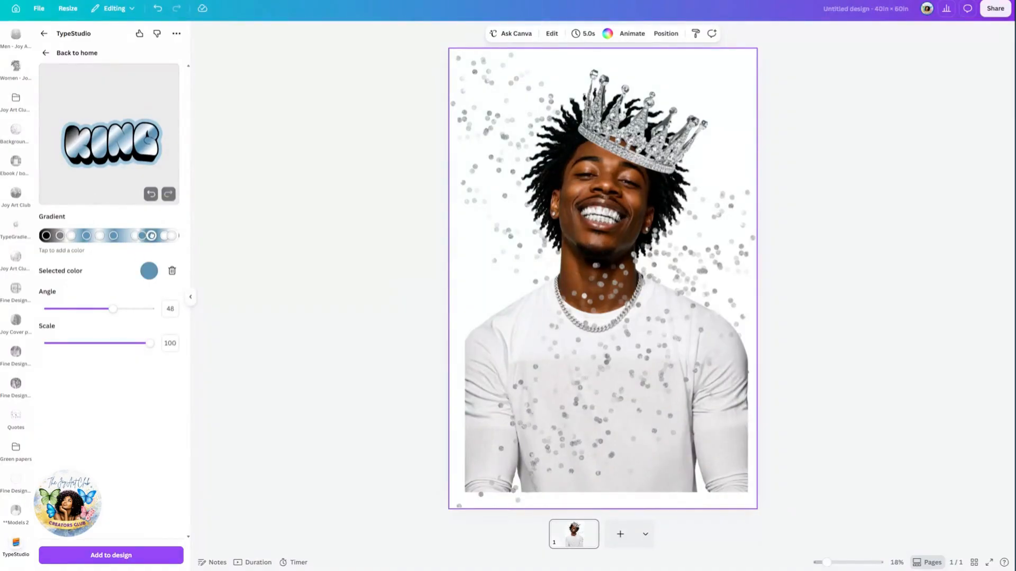
{"action": "left_click", "coordinate": [148, 270]}
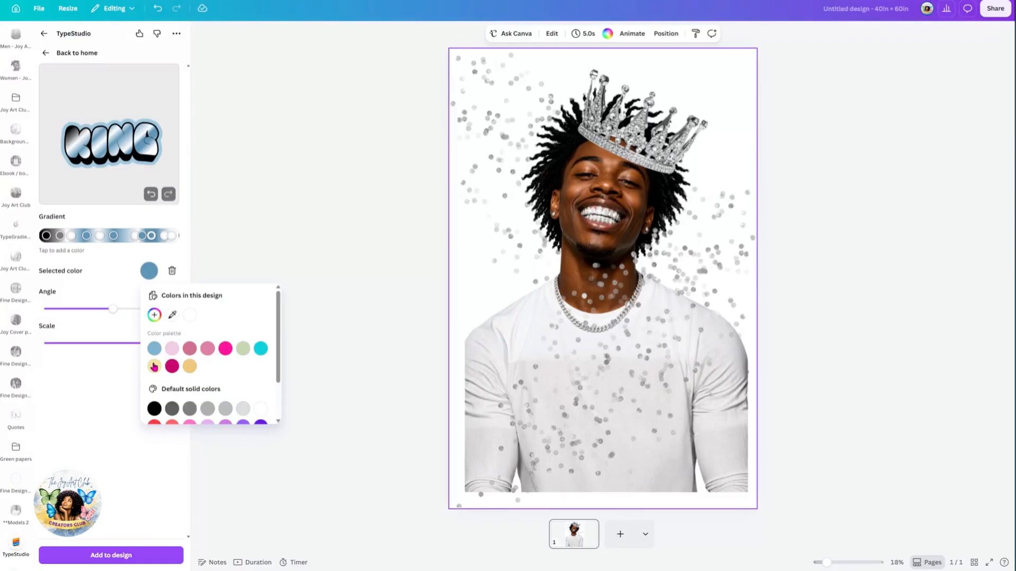
{"action": "left_click", "coordinate": [153, 409]}
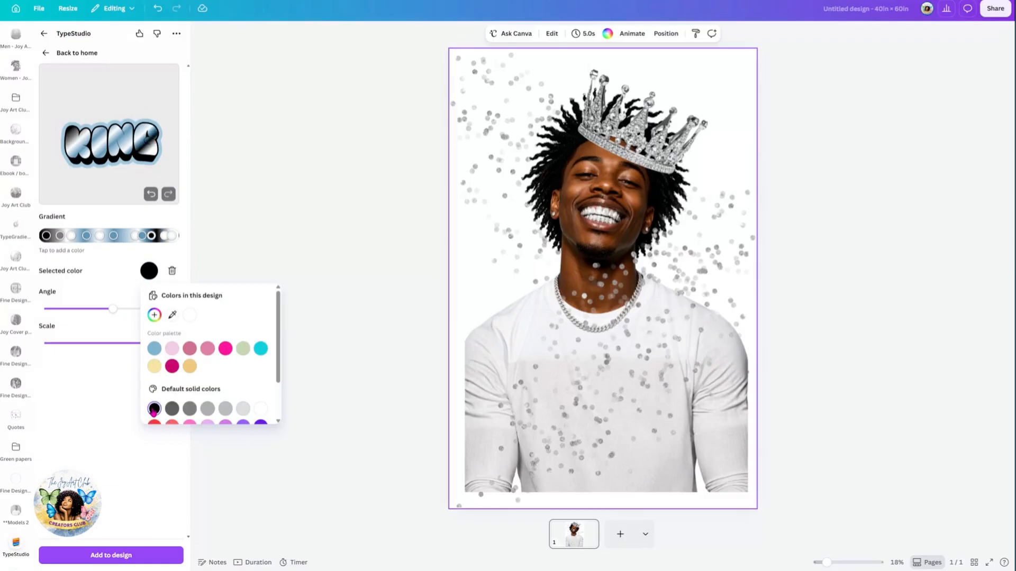
{"action": "left_click", "coordinate": [210, 410]}
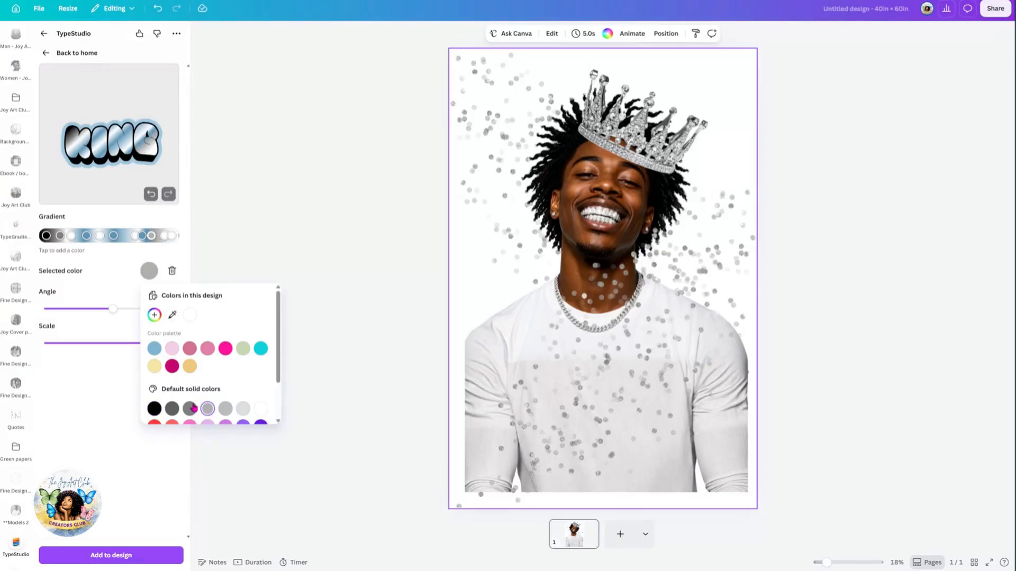
{"action": "left_click", "coordinate": [190, 409]}
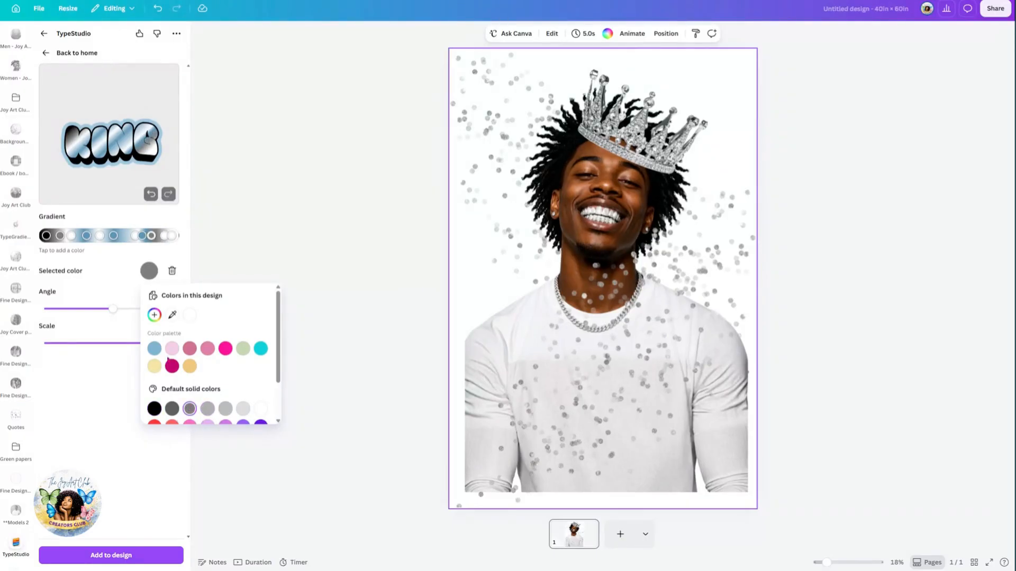
Recolor the blue stop just before the right-hand gray one, trying green and medium gray before choosing dark gray.
{"action": "left_click", "coordinate": [143, 241]}
{"action": "left_click", "coordinate": [142, 236]}
{"action": "left_click", "coordinate": [149, 274]}
{"action": "scroll", "coordinate": [186, 395], "scroll_direction": "down", "scroll_amount": 1}
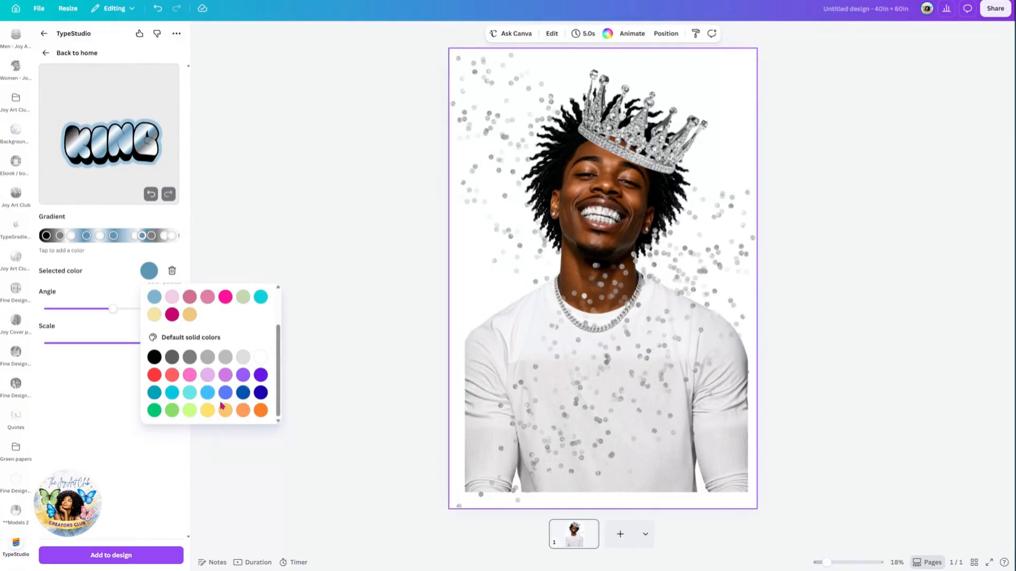
{"action": "left_click", "coordinate": [172, 410]}
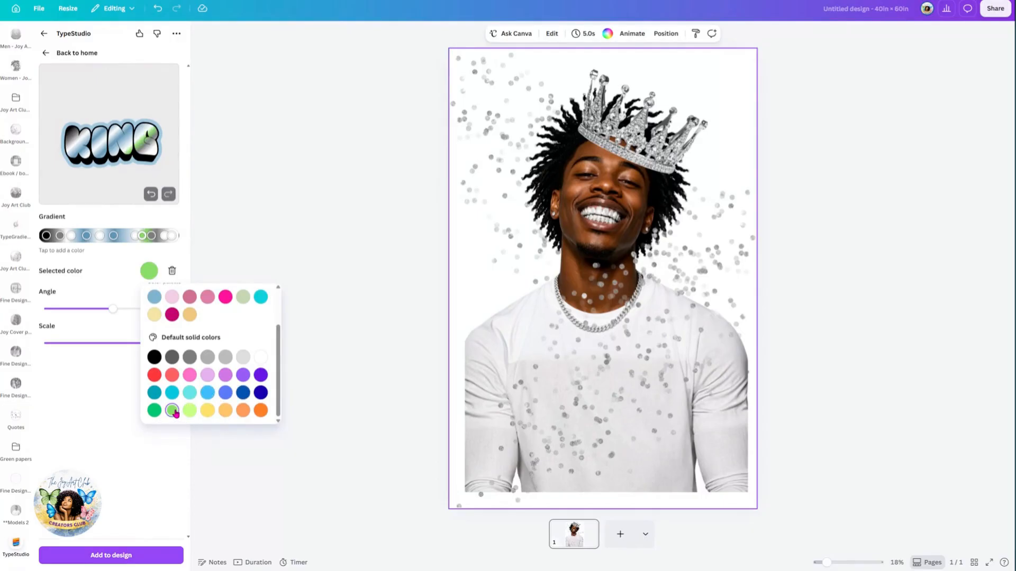
{"action": "left_click", "coordinate": [172, 357]}
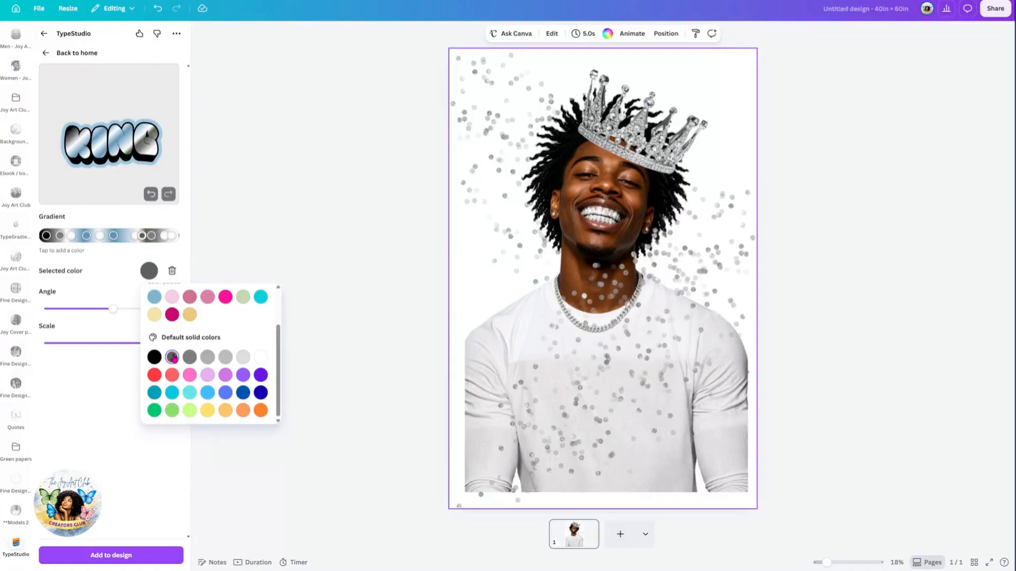
{"action": "left_click", "coordinate": [189, 357]}
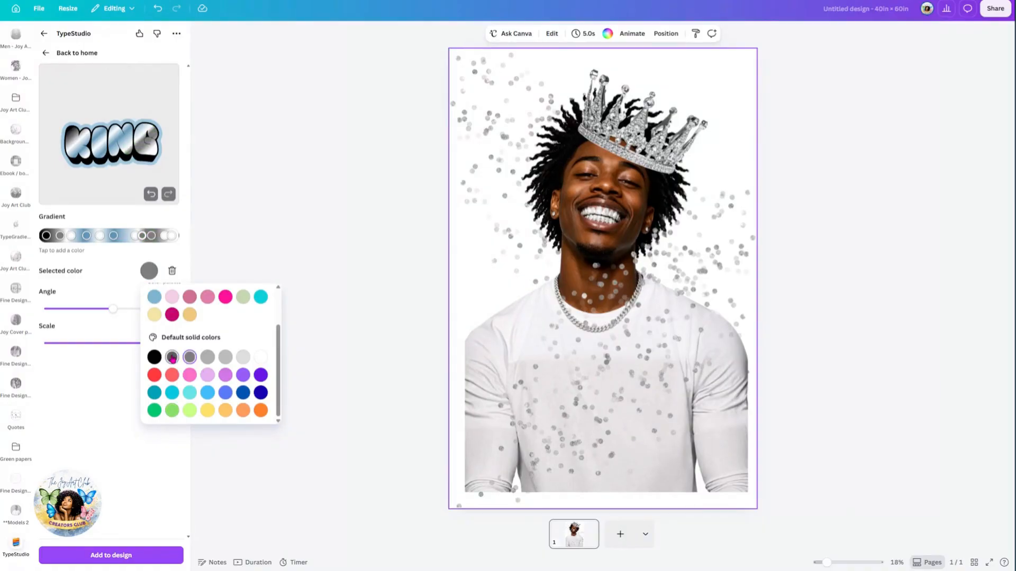
{"action": "left_click", "coordinate": [172, 357]}
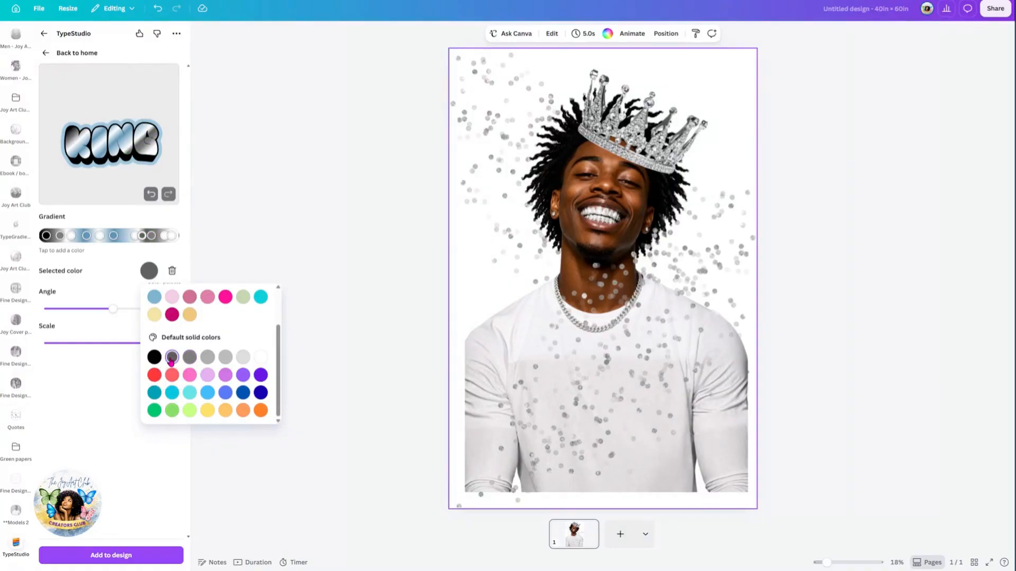
Change the blue stop near the middle of the gradient to medium gray.
{"action": "left_click", "coordinate": [117, 238]}
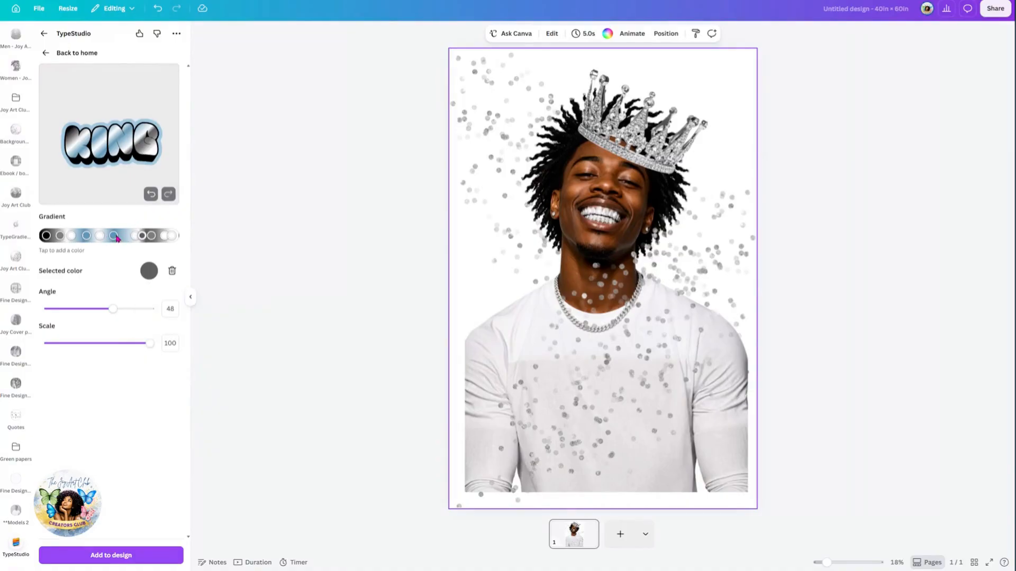
{"action": "left_click", "coordinate": [115, 237]}
{"action": "left_click", "coordinate": [149, 272]}
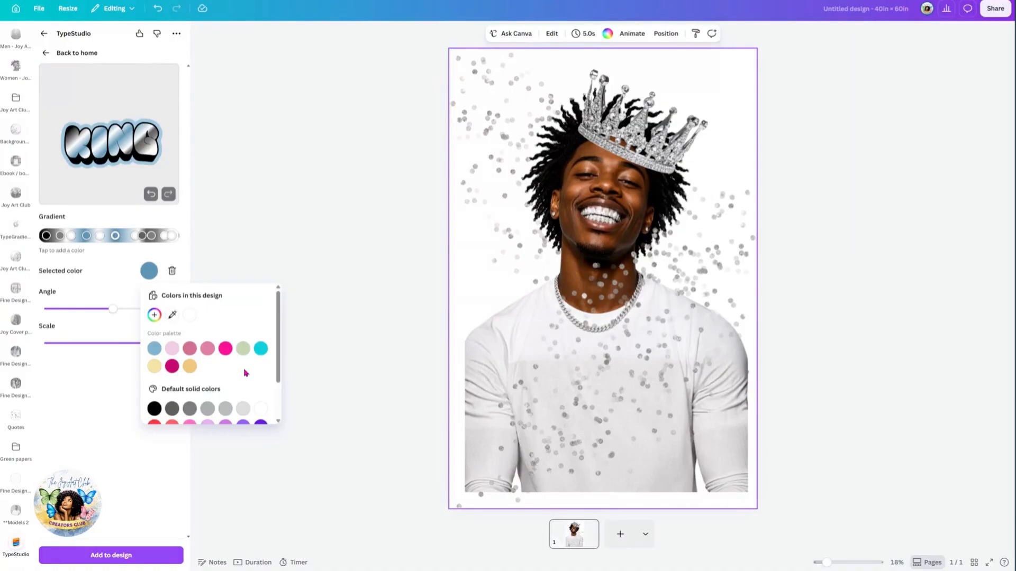
{"action": "scroll", "coordinate": [243, 375], "scroll_direction": "down", "scroll_amount": 2}
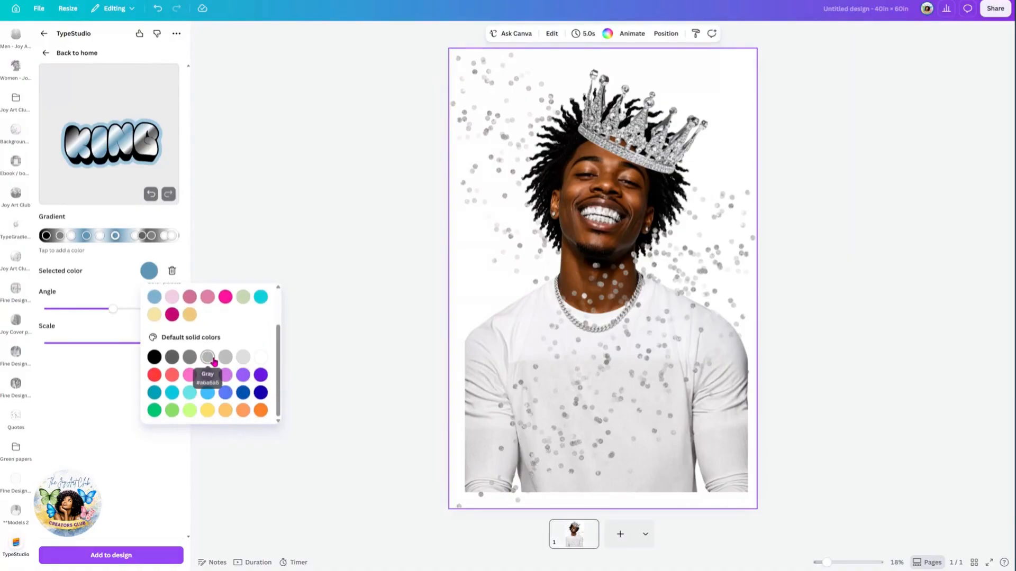
{"action": "left_click", "coordinate": [189, 358]}
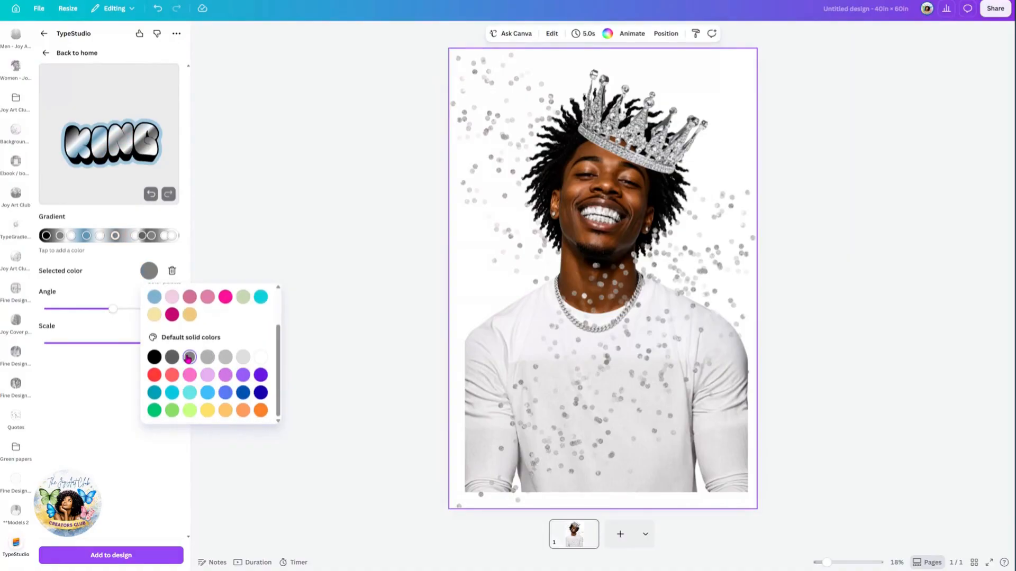
Change the gradient's remaining blue stop to dark gray and return to the main lettering settings.
{"action": "left_click", "coordinate": [87, 238]}
{"action": "left_click", "coordinate": [87, 238]}
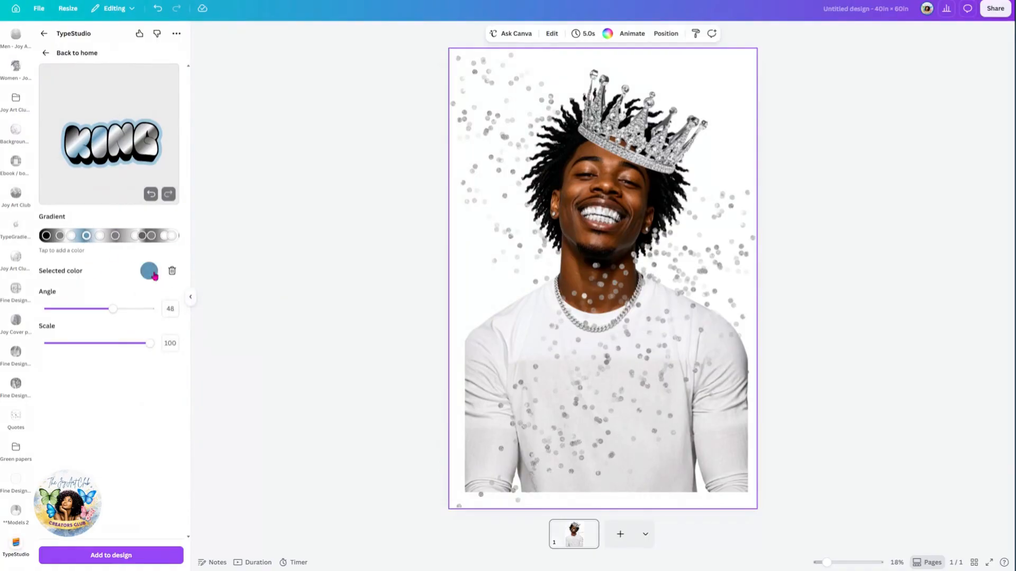
{"action": "left_click", "coordinate": [149, 271]}
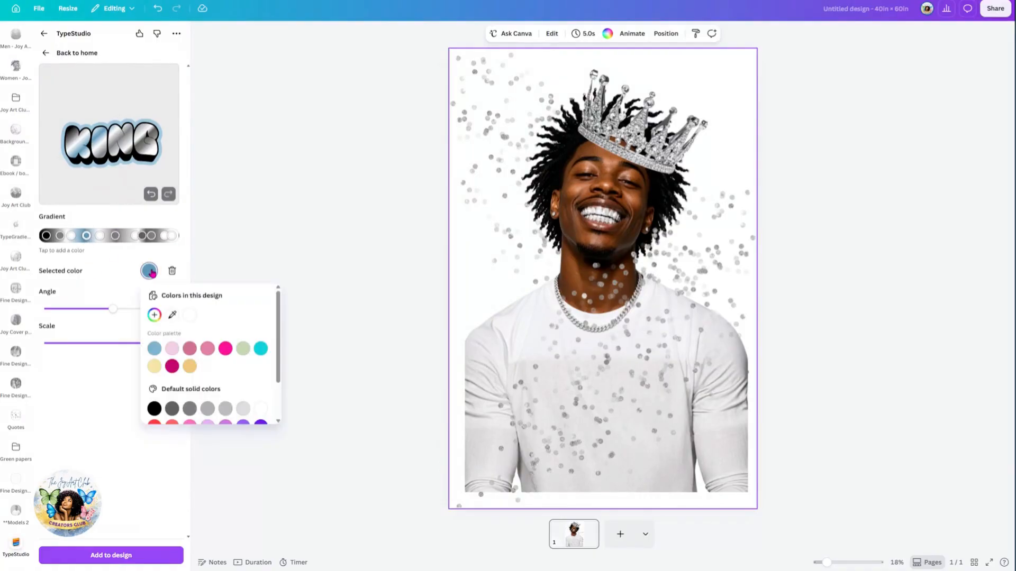
{"action": "left_click", "coordinate": [172, 410]}
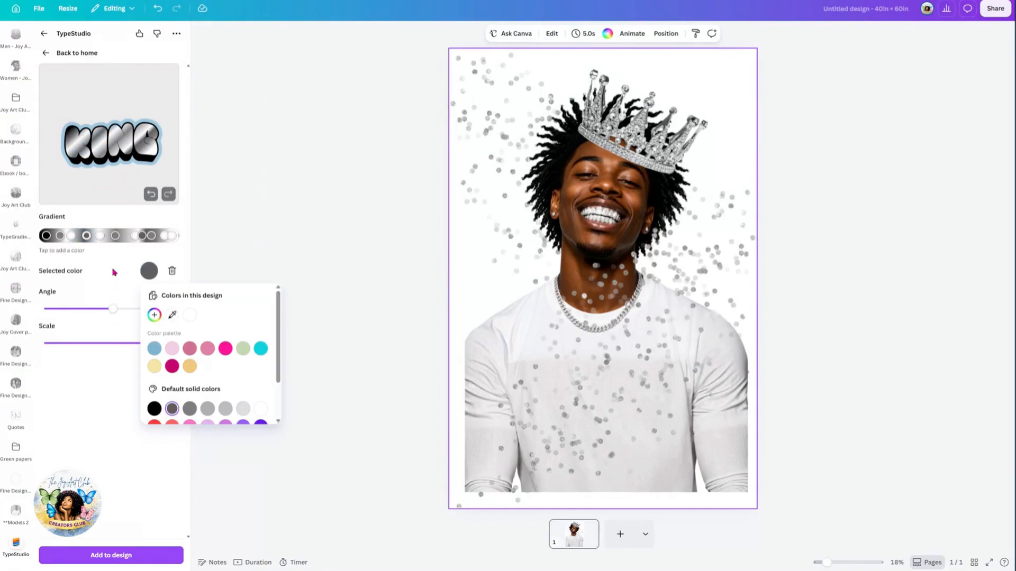
{"action": "left_click", "coordinate": [47, 54]}
{"action": "left_click", "coordinate": [46, 54]}
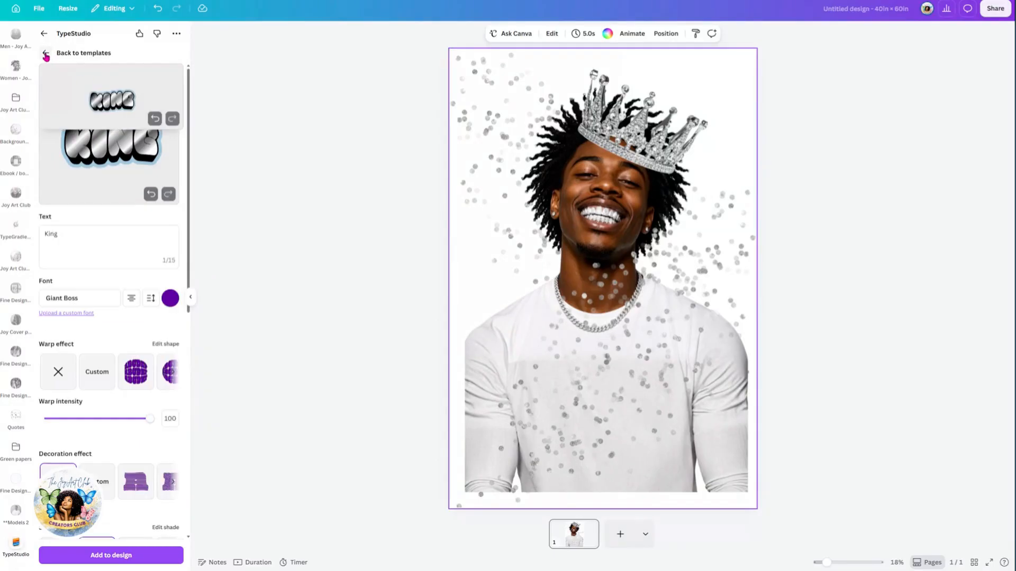
Change the King lettering's outline color from light blue to black and reduce the outline thickness to 62.
{"action": "scroll", "coordinate": [147, 325], "scroll_direction": "down", "scroll_amount": 5}
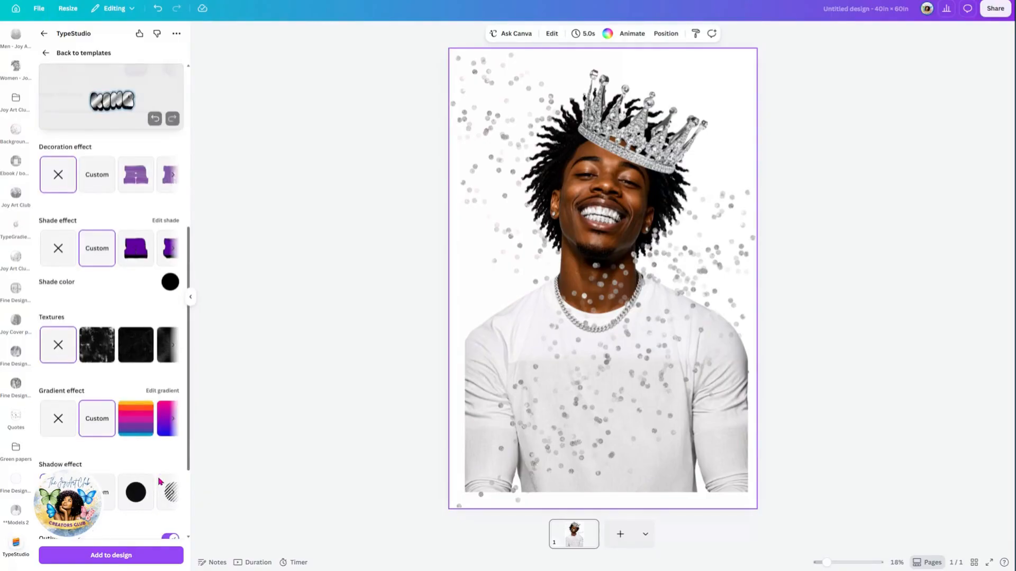
{"action": "scroll", "coordinate": [158, 479], "scroll_direction": "down", "scroll_amount": 3}
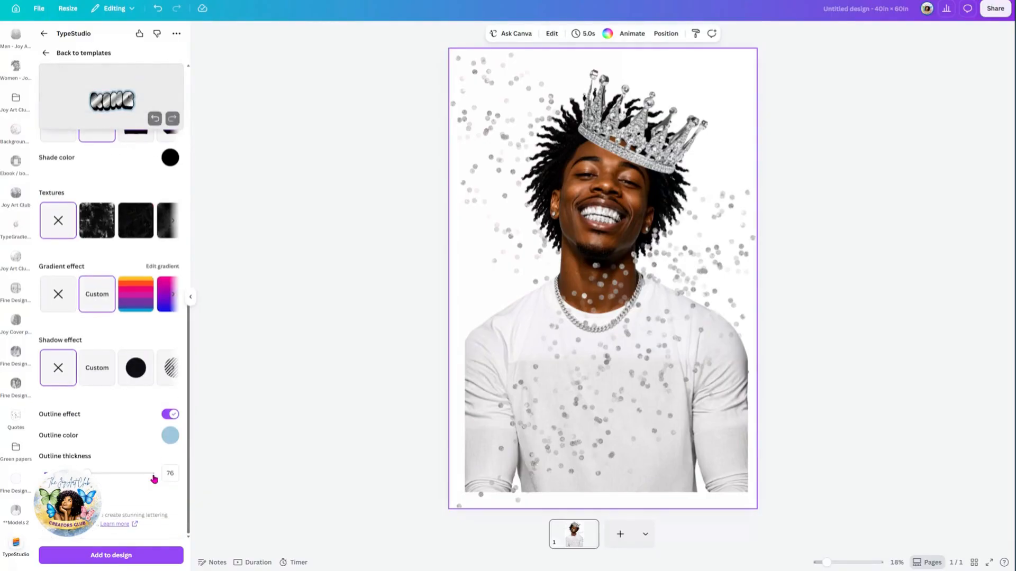
{"action": "left_click", "coordinate": [170, 436]}
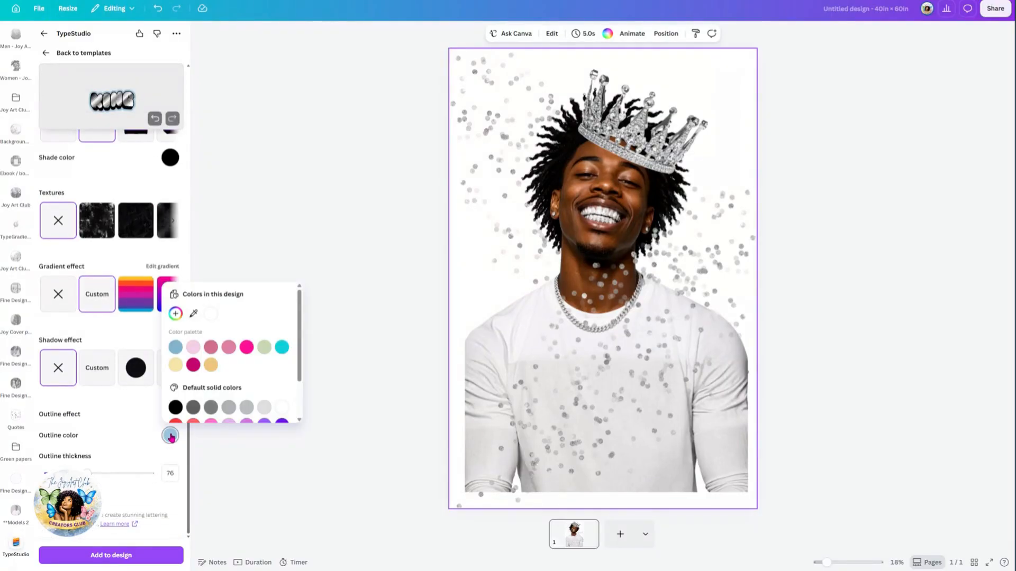
{"action": "left_click", "coordinate": [175, 408]}
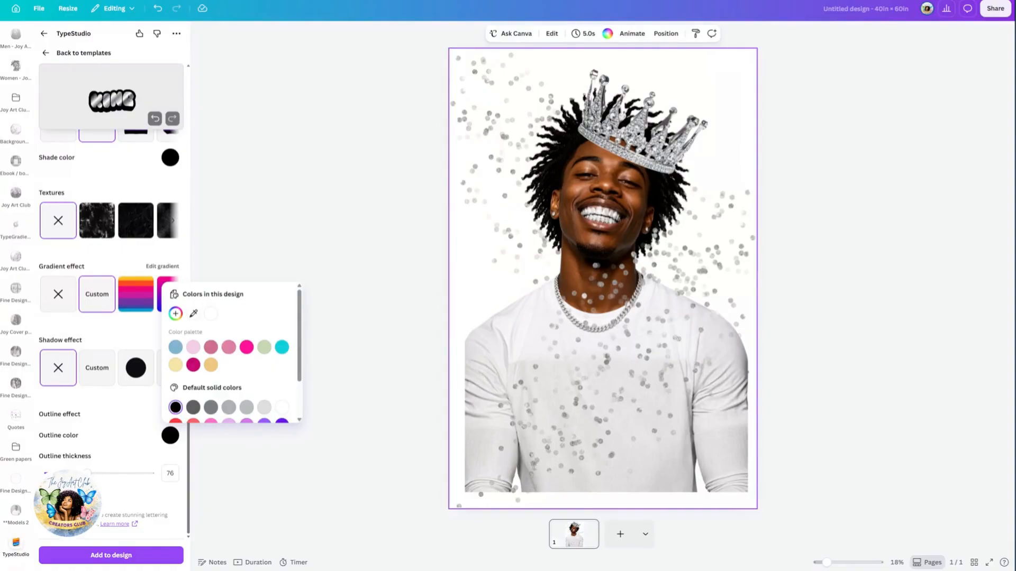
{"action": "left_click", "coordinate": [98, 476]}
{"action": "mouse_move", "coordinate": [88, 473]}
{"action": "left_mouse_down"}
{"action": "mouse_move", "coordinate": [124, 476]}
{"action": "mouse_move", "coordinate": [64, 465]}
{"action": "mouse_move", "coordinate": [94, 473]}
{"action": "mouse_move", "coordinate": [82, 468]}
{"action": "left_mouse_up"}
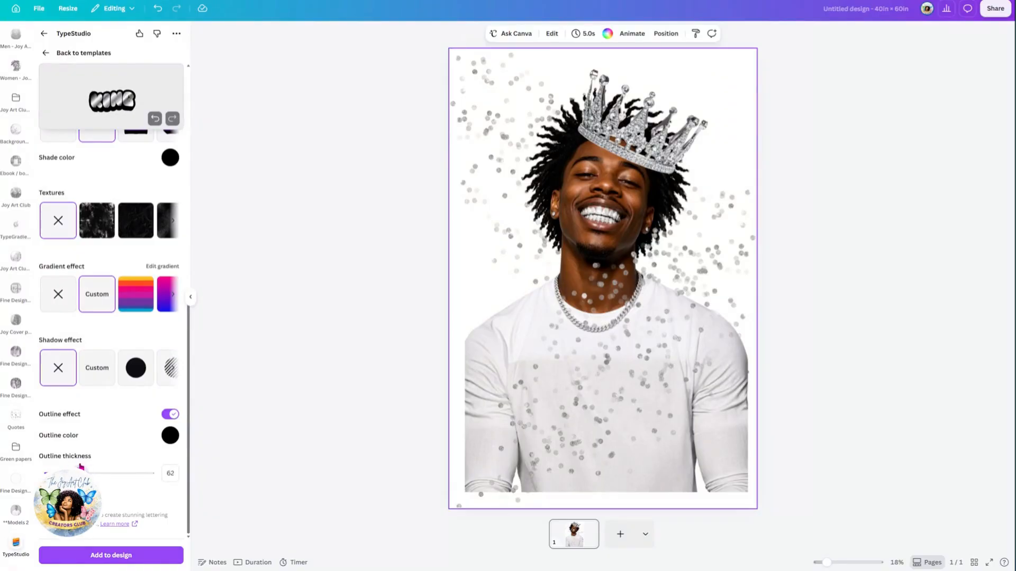
Add the King lettering to the design and enlarge it across the man's chest.
{"action": "left_click", "coordinate": [108, 559]}
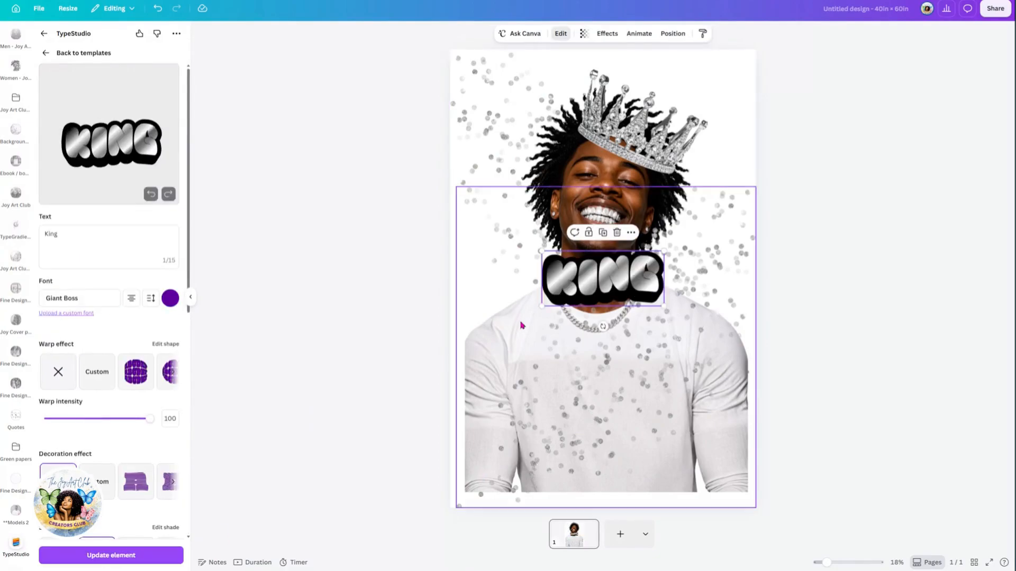
{"action": "left_click_drag", "start_coordinate": [585, 288], "coordinate": [565, 423]}
{"action": "left_click_drag", "start_coordinate": [633, 387], "coordinate": [751, 334]}
{"action": "left_click_drag", "start_coordinate": [660, 401], "coordinate": [638, 421]}
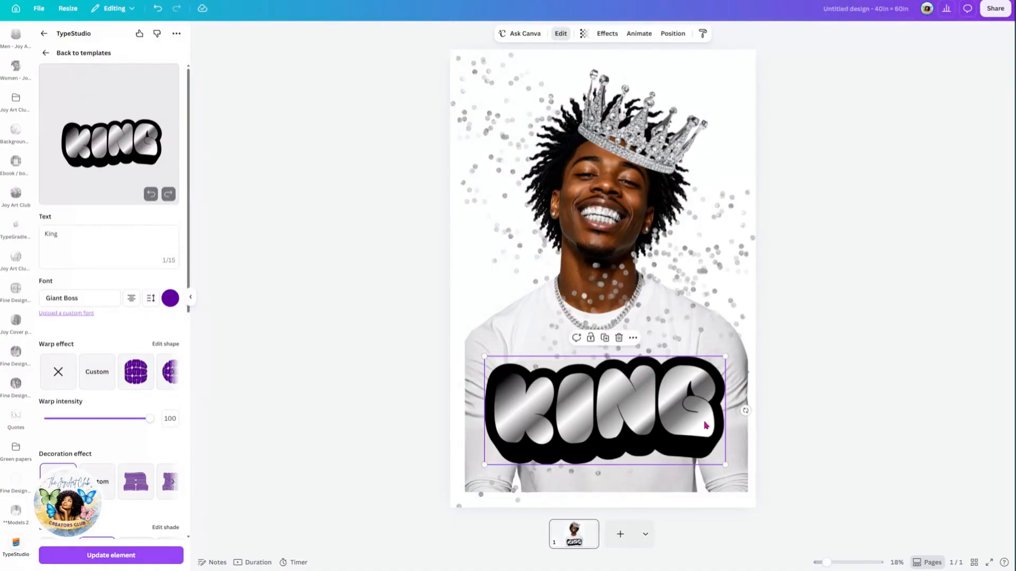
Set the lettering's outline thickness to 9, update it in the design and nudge it slightly upward.
{"action": "scroll", "coordinate": [130, 460], "scroll_direction": "down", "scroll_amount": 5}
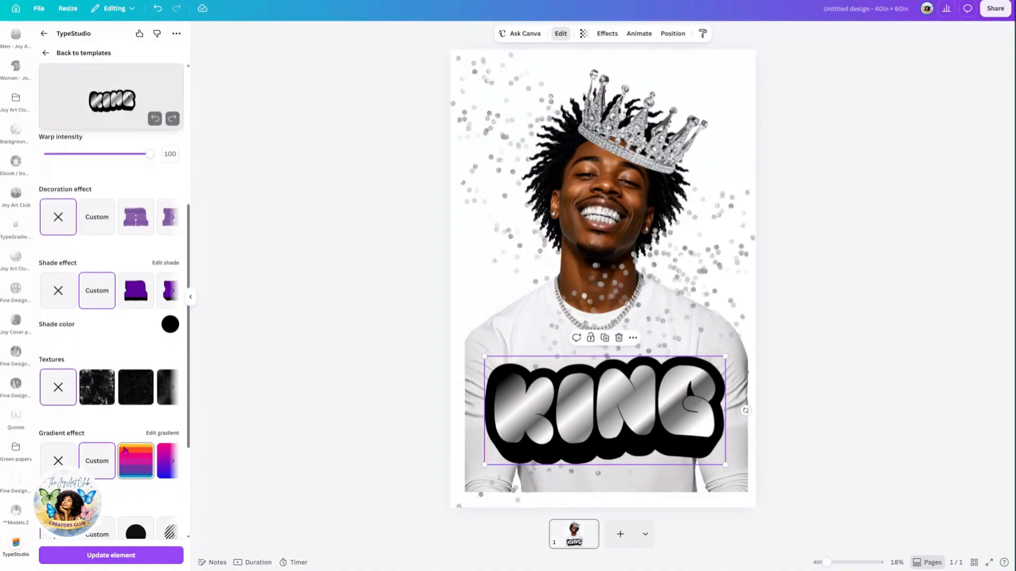
{"action": "scroll", "coordinate": [112, 447], "scroll_direction": "down", "scroll_amount": 3}
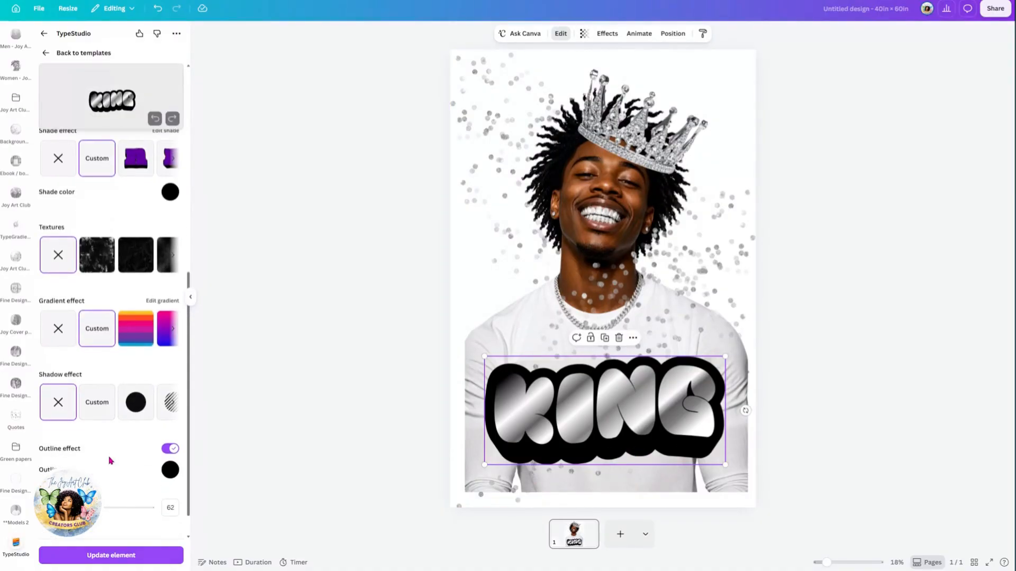
{"action": "left_click_drag", "start_coordinate": [79, 508], "coordinate": [51, 507]}
{"action": "left_click", "coordinate": [103, 560]}
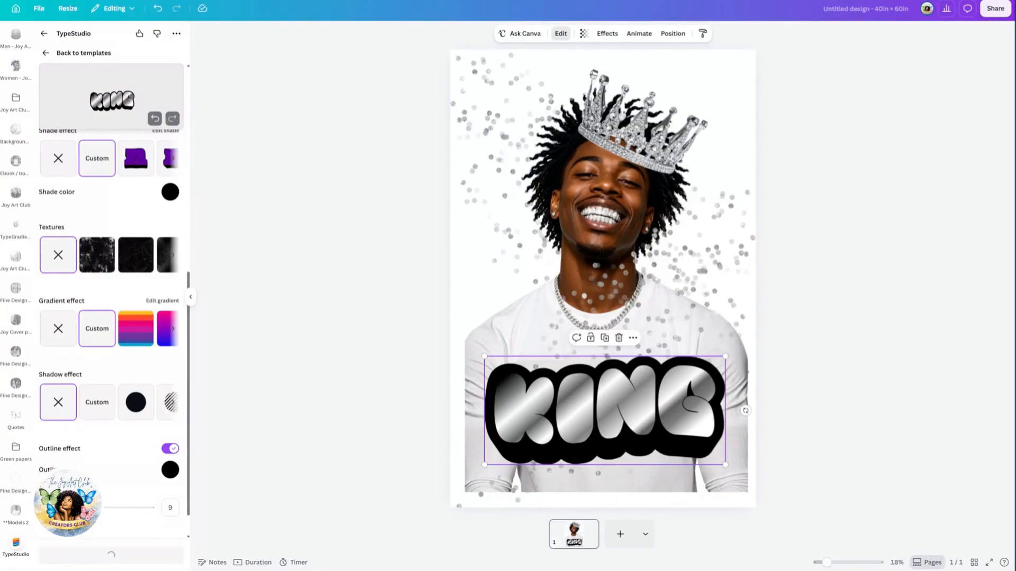
{"action": "left_click", "coordinate": [100, 560]}
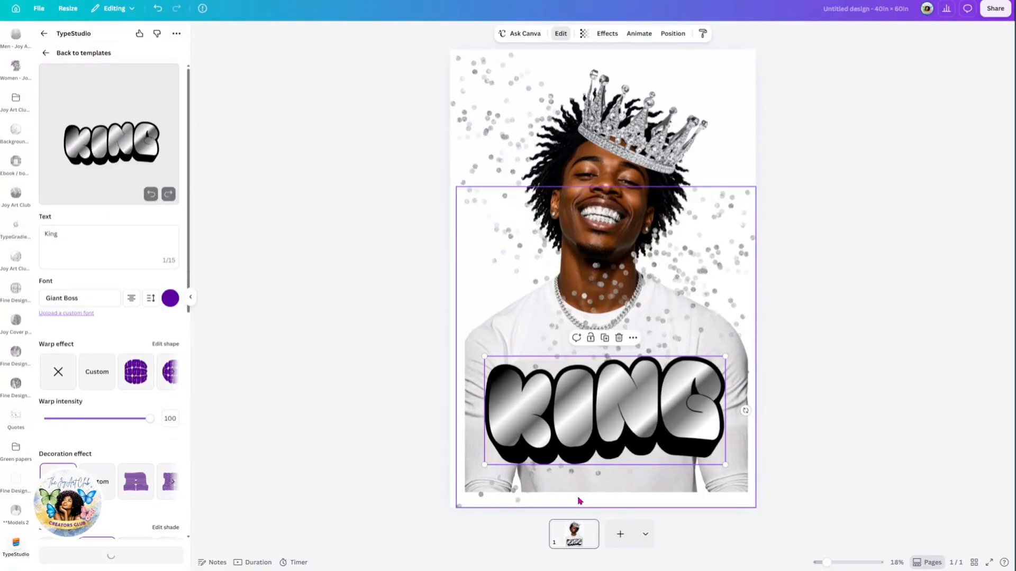
{"action": "left_click_drag", "start_coordinate": [605, 449], "coordinate": [605, 441]}
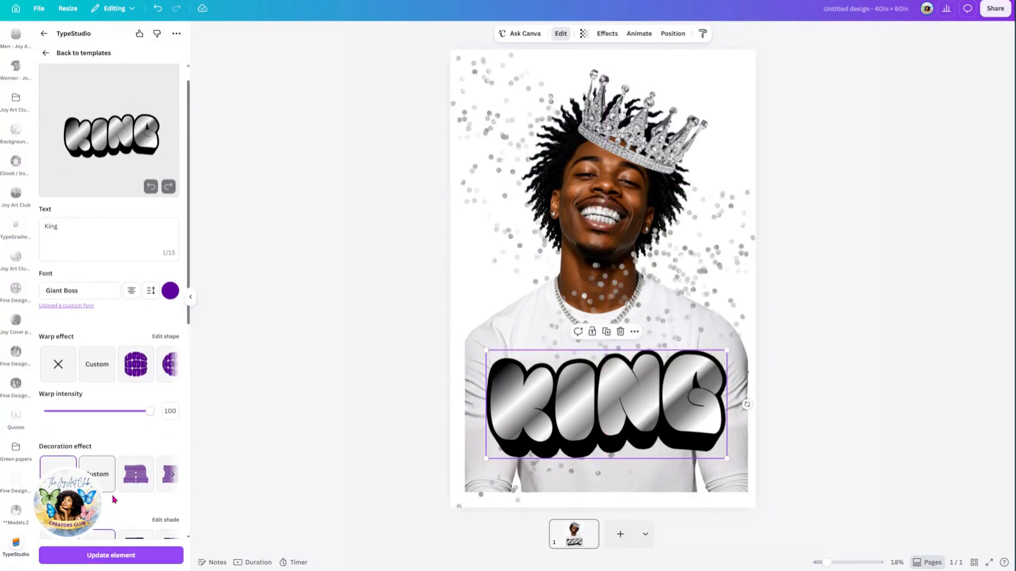
Set the lettering's outline thickness to 1 and update the King element in the design.
{"action": "scroll", "coordinate": [113, 499], "scroll_direction": "down", "scroll_amount": 8}
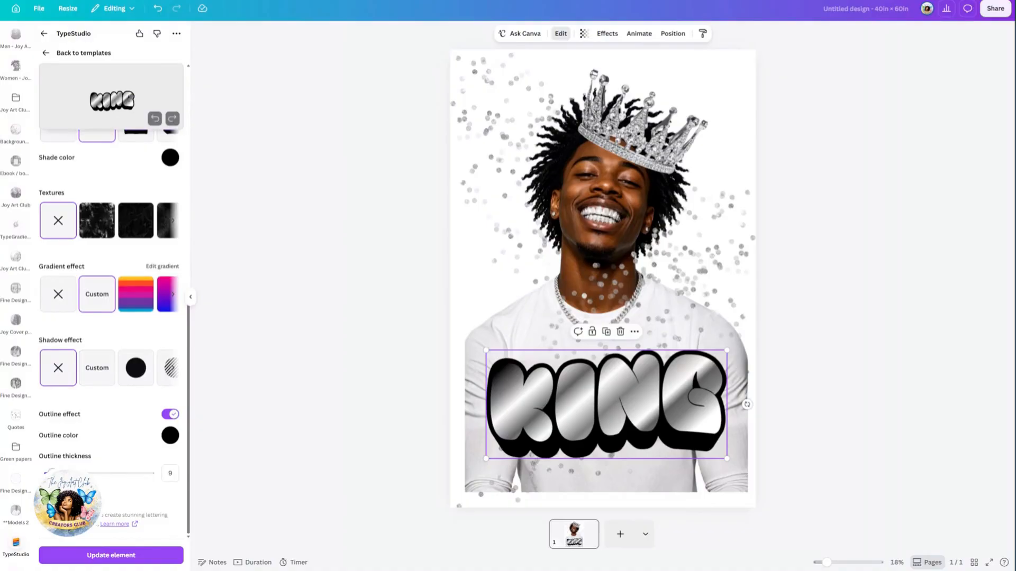
{"action": "left_click_drag", "start_coordinate": [51, 472], "coordinate": [45, 472]}
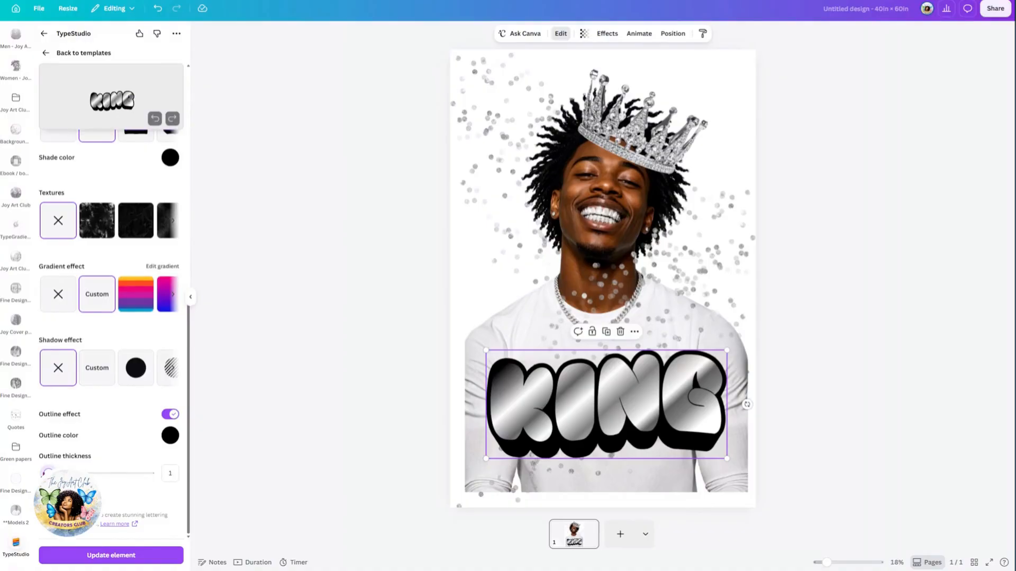
{"action": "left_click", "coordinate": [103, 557]}
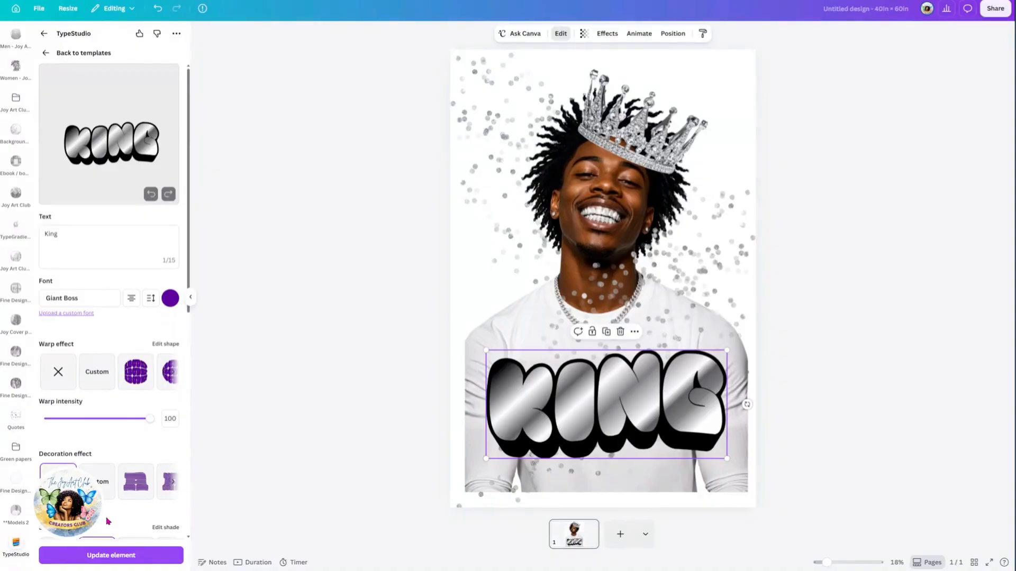
{"action": "left_click", "coordinate": [104, 564]}
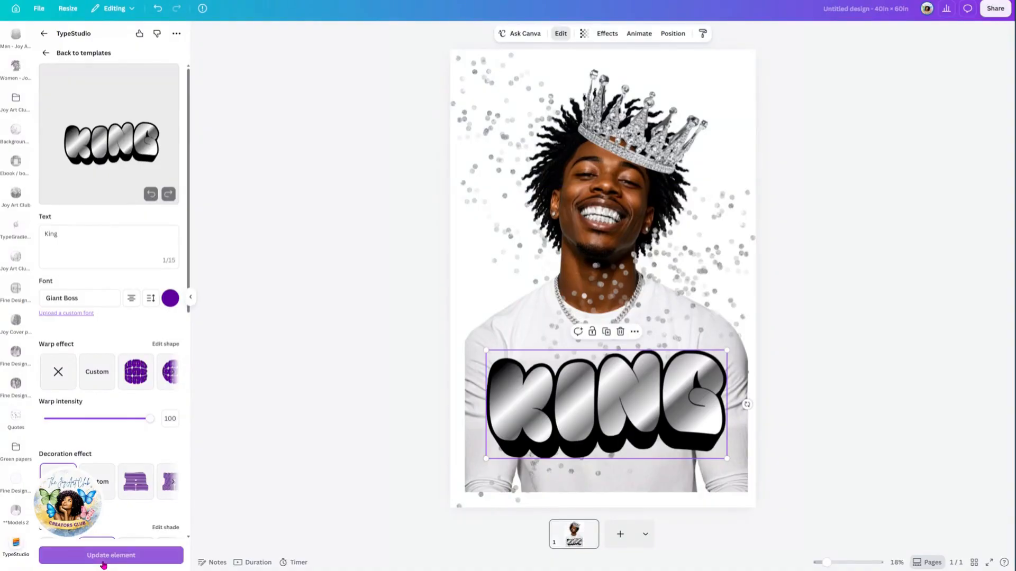
Move the King lettering slightly lower on the man's white shirt.
{"action": "left_click", "coordinate": [386, 404]}
{"action": "left_click", "coordinate": [609, 411]}
{"action": "mouse_move", "coordinate": [608, 412]}
{"action": "left_mouse_down"}
{"action": "mouse_move", "coordinate": [602, 431]}
{"action": "mouse_move", "coordinate": [603, 408]}
{"action": "mouse_move", "coordinate": [309, 392]}
{"action": "mouse_move", "coordinate": [226, 431]}
{"action": "mouse_move", "coordinate": [548, 432]}
{"action": "mouse_move", "coordinate": [610, 419]}
{"action": "left_mouse_up"}
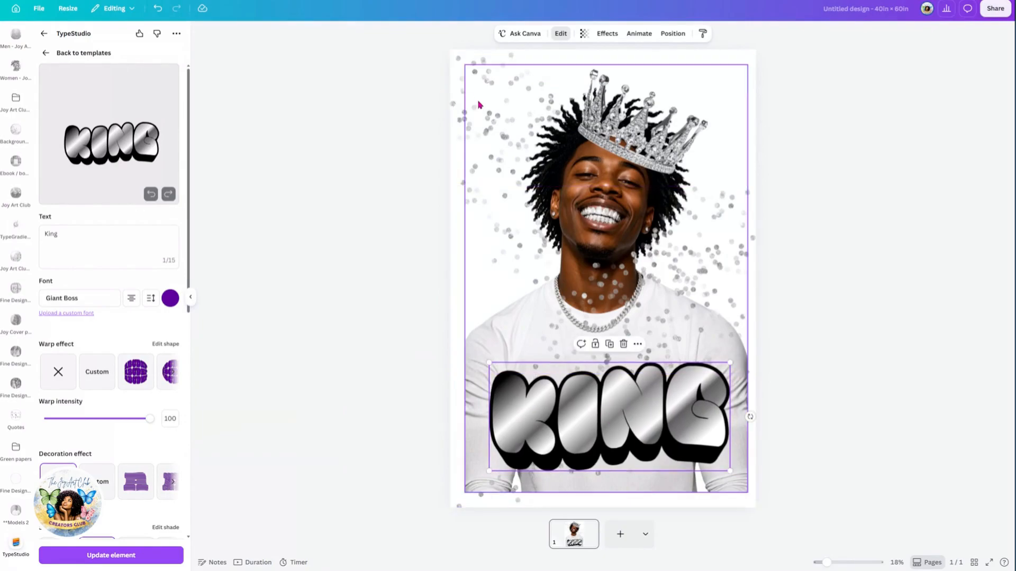
Shift the upper confetti overlay up to the top edge of the page and deselect it.
{"action": "left_click", "coordinate": [452, 74]}
{"action": "left_click", "coordinate": [456, 64]}
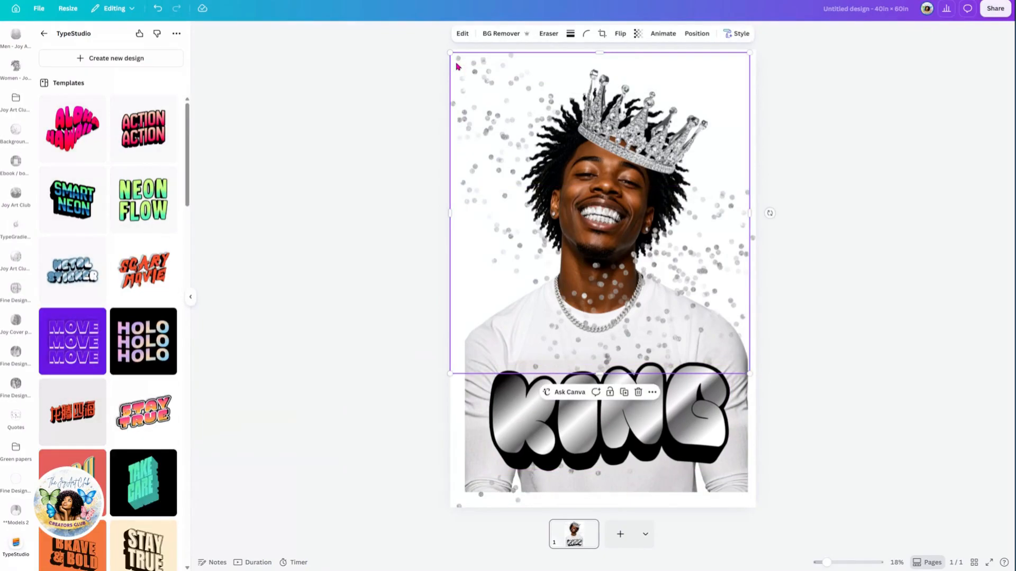
{"action": "left_click_drag", "start_coordinate": [458, 62], "coordinate": [458, 59]}
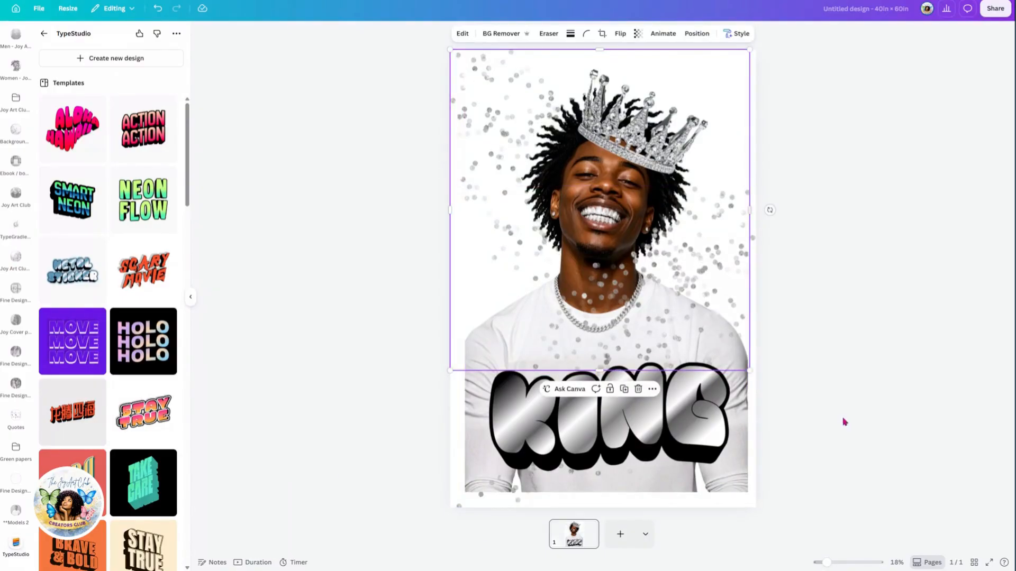
{"action": "left_click", "coordinate": [870, 439]}
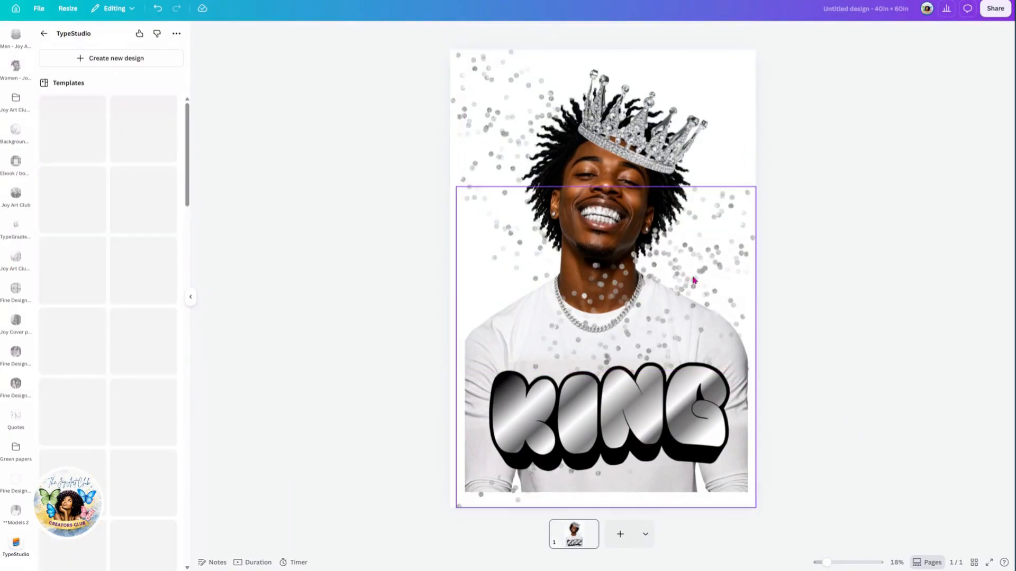
Duplicate the upper confetti overlay, shrink it and place copies over the lower-left and lower-right parts of the artwork.
{"action": "left_click", "coordinate": [458, 97]}
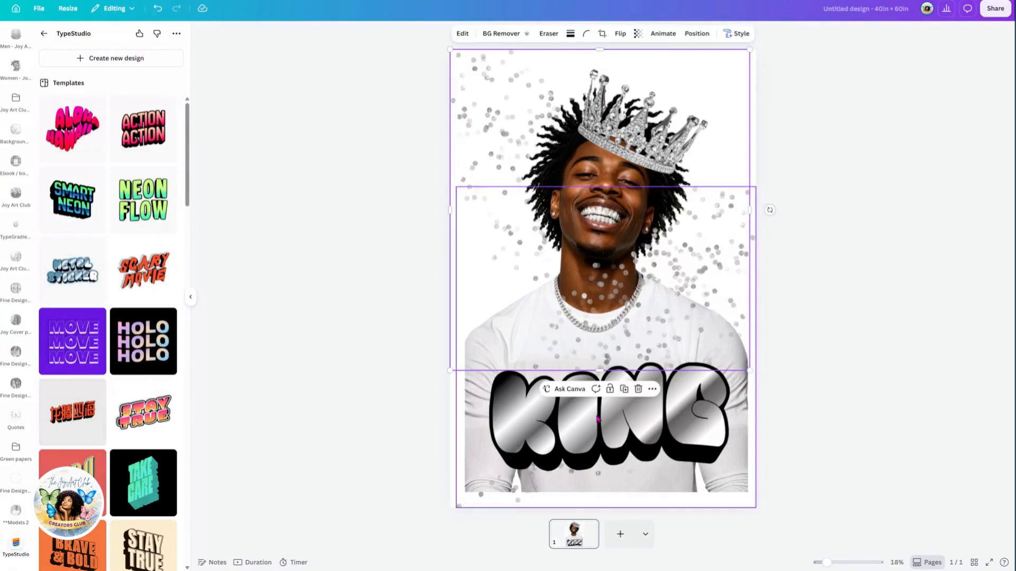
{"action": "left_click", "coordinate": [625, 390]}
{"action": "left_click_drag", "start_coordinate": [506, 179], "coordinate": [504, 358]}
{"action": "left_click_drag", "start_coordinate": [451, 242], "coordinate": [567, 364]}
{"action": "left_click_drag", "start_coordinate": [564, 411], "coordinate": [527, 358]}
{"action": "left_click_drag", "start_coordinate": [541, 304], "coordinate": [709, 252]}
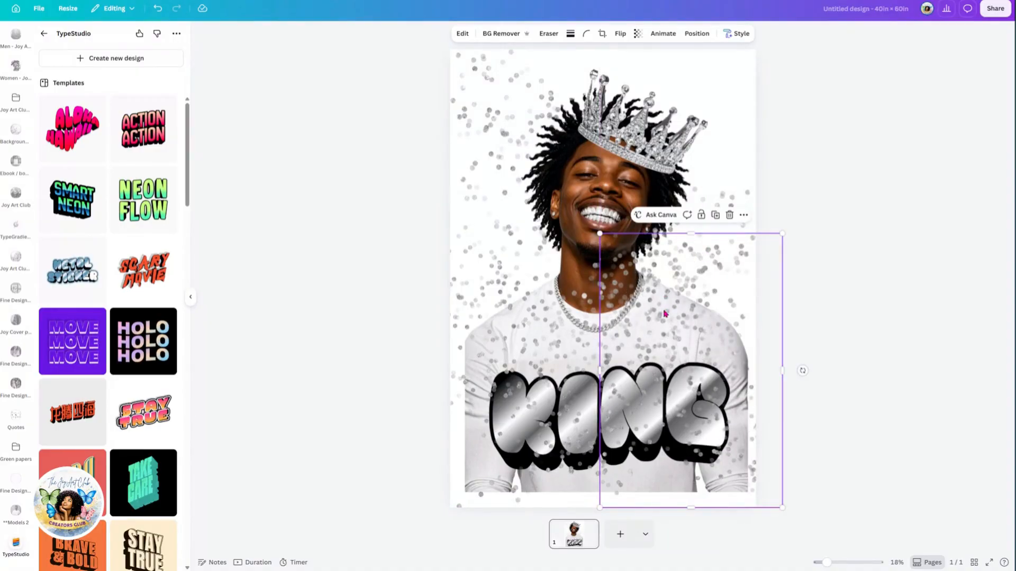
Duplicate the lower-right confetti, rotate the copy diagonally and enlarge it to about 27.6 × 41.5 in across the top of the page.
{"action": "left_click", "coordinate": [715, 216]}
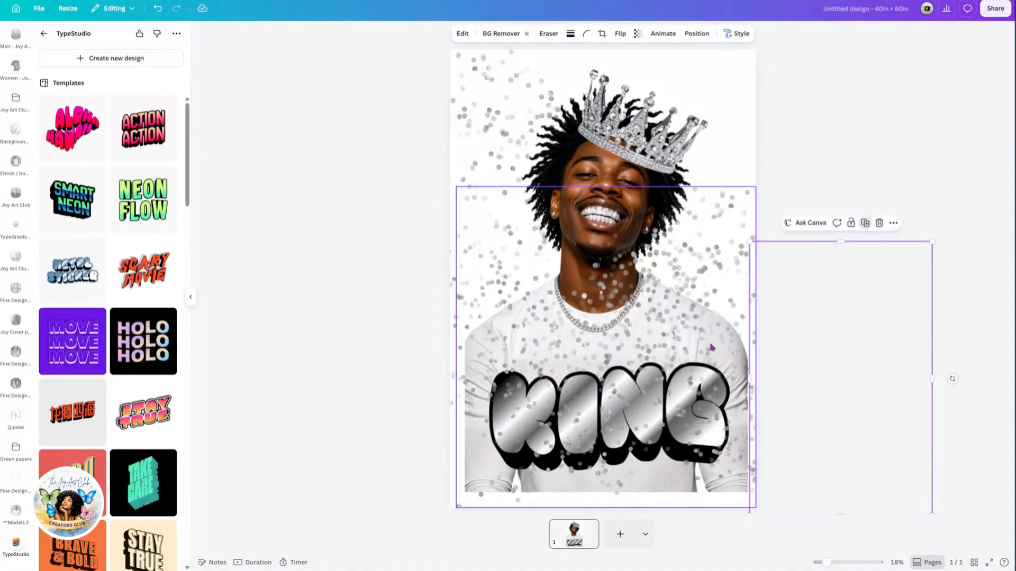
{"action": "left_click_drag", "start_coordinate": [799, 357], "coordinate": [652, 66]}
{"action": "left_click_drag", "start_coordinate": [805, 84], "coordinate": [750, 13]}
{"action": "left_click_drag", "start_coordinate": [725, 115], "coordinate": [684, 134]}
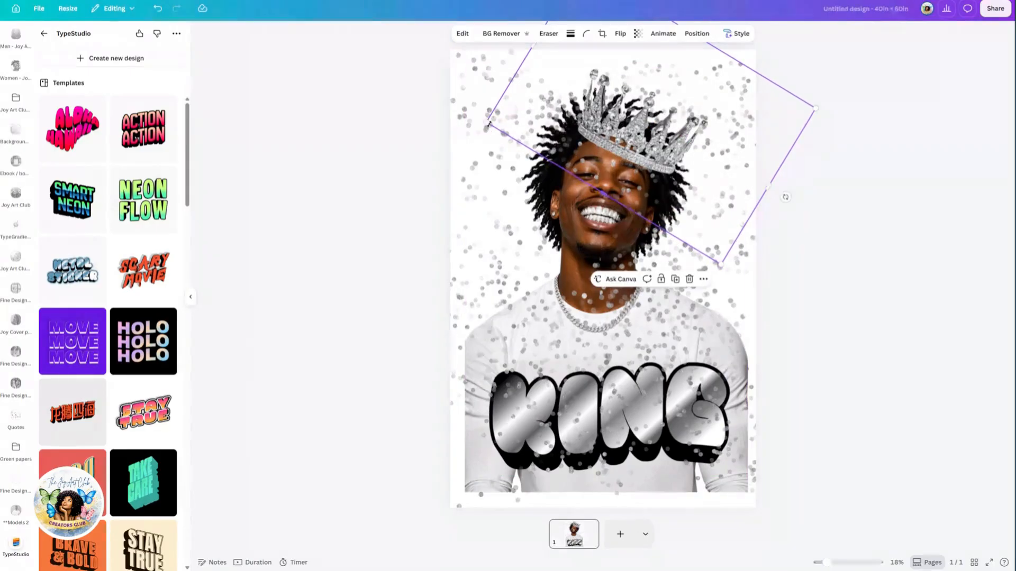
{"action": "left_click_drag", "start_coordinate": [478, 121], "coordinate": [434, 122]}
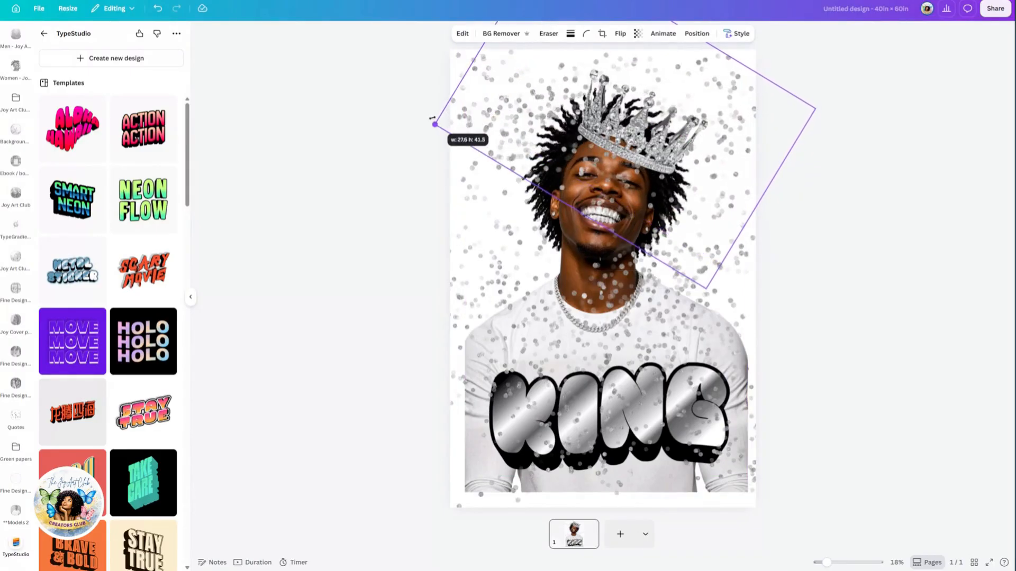
Send the rotated confetti overlay to the back, behind the crowned portrait, and deselect it.
{"action": "left_click", "coordinate": [482, 228]}
{"action": "left_click", "coordinate": [460, 174]}
{"action": "left_click_drag", "start_coordinate": [460, 174], "coordinate": [465, 200]}
{"action": "left_click", "coordinate": [708, 187]}
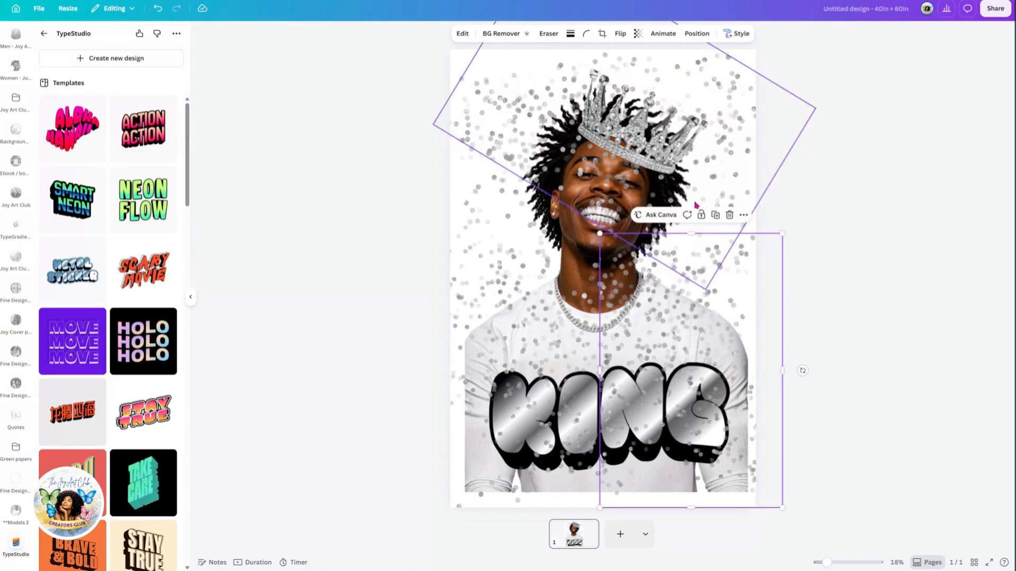
{"action": "right_click", "coordinate": [710, 182]}
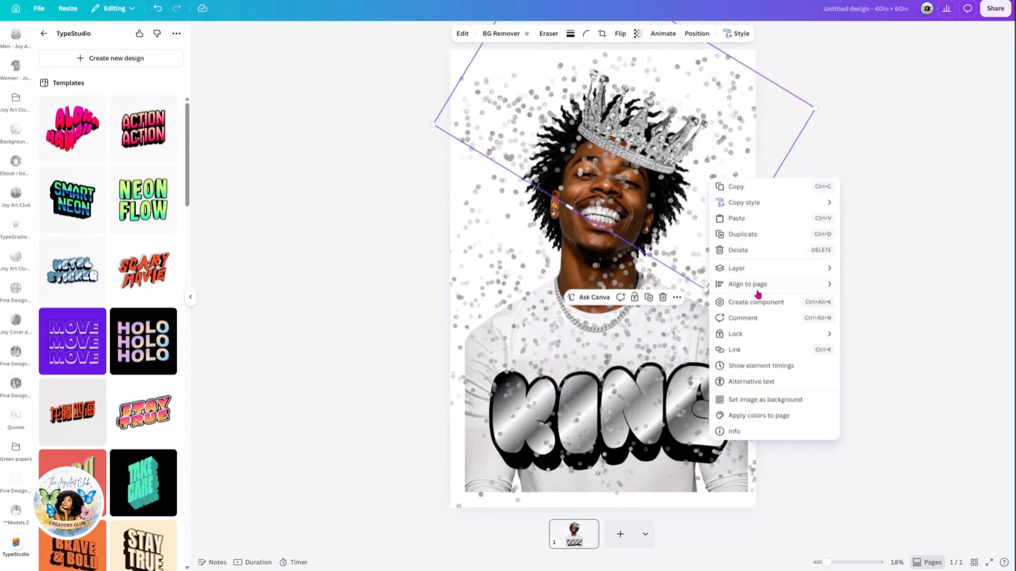
{"action": "mouse_move", "coordinate": [754, 273]}
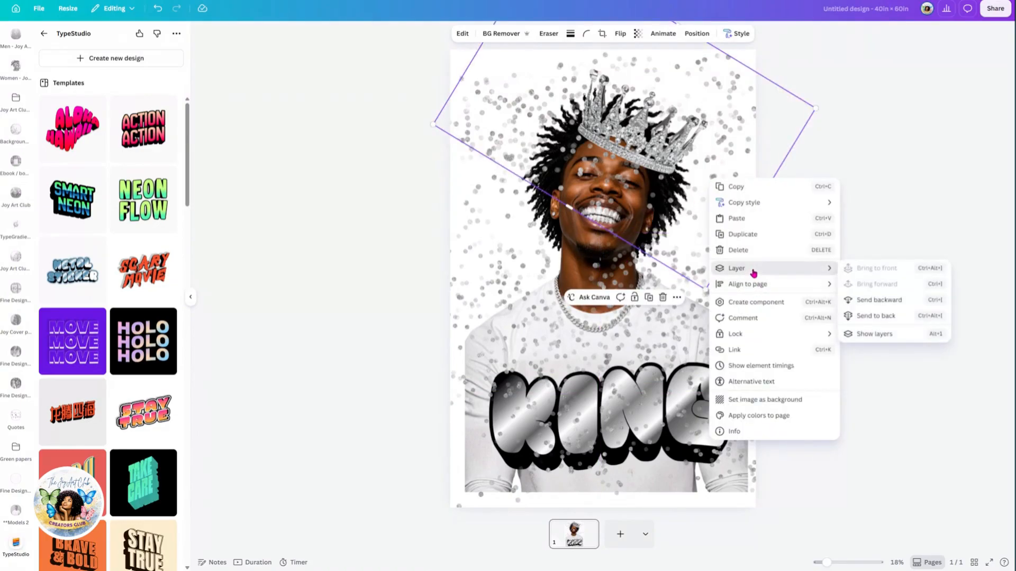
{"action": "left_click", "coordinate": [860, 316]}
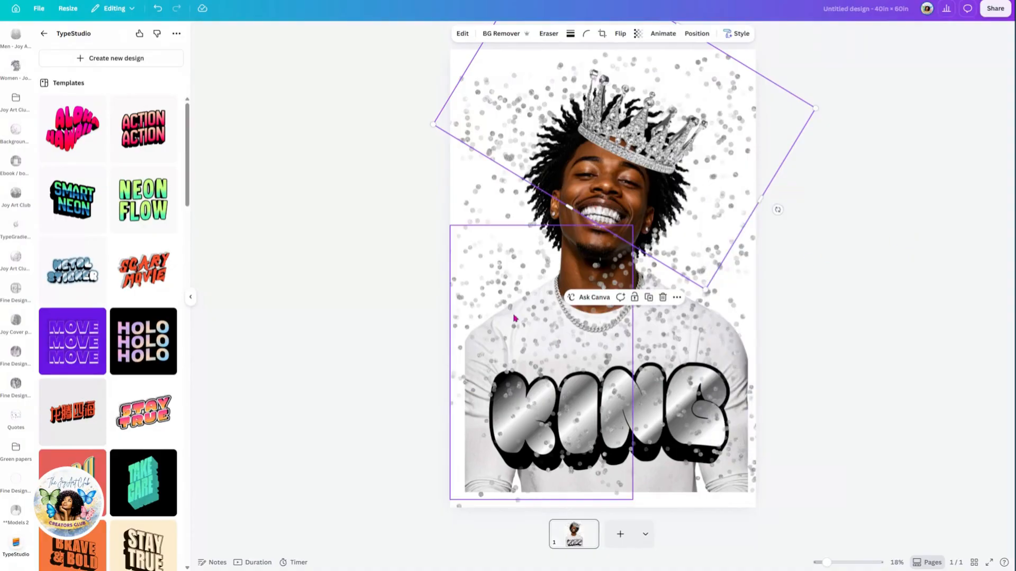
{"action": "left_click", "coordinate": [466, 276]}
{"action": "left_click", "coordinate": [355, 274]}
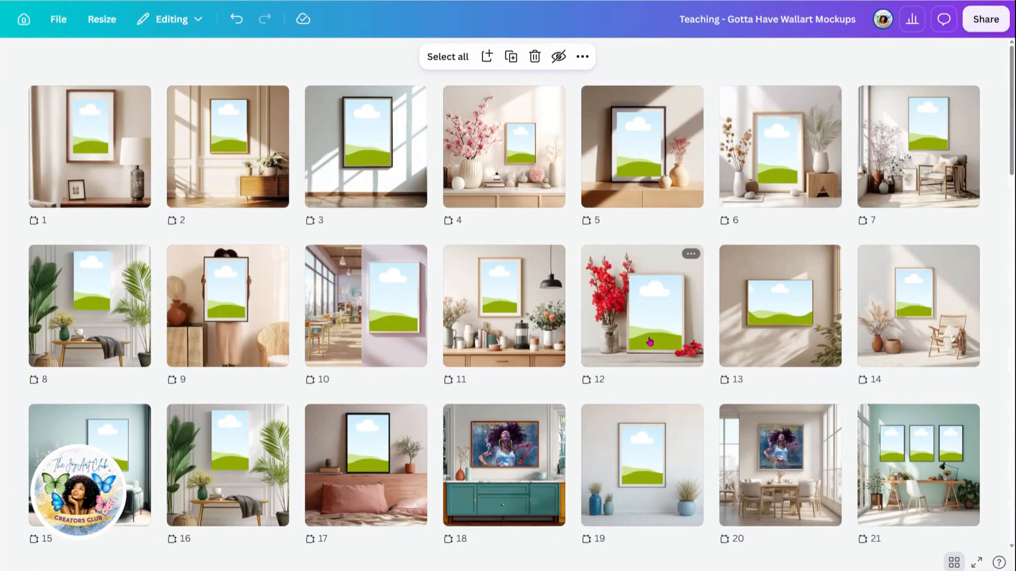
Browse the "Teaching - Gotta Have Wallart Mockups" design and open page 46, the black-framed mockup beside the dried flowers.
{"action": "scroll", "coordinate": [641, 352], "scroll_direction": "down", "scroll_amount": 4}
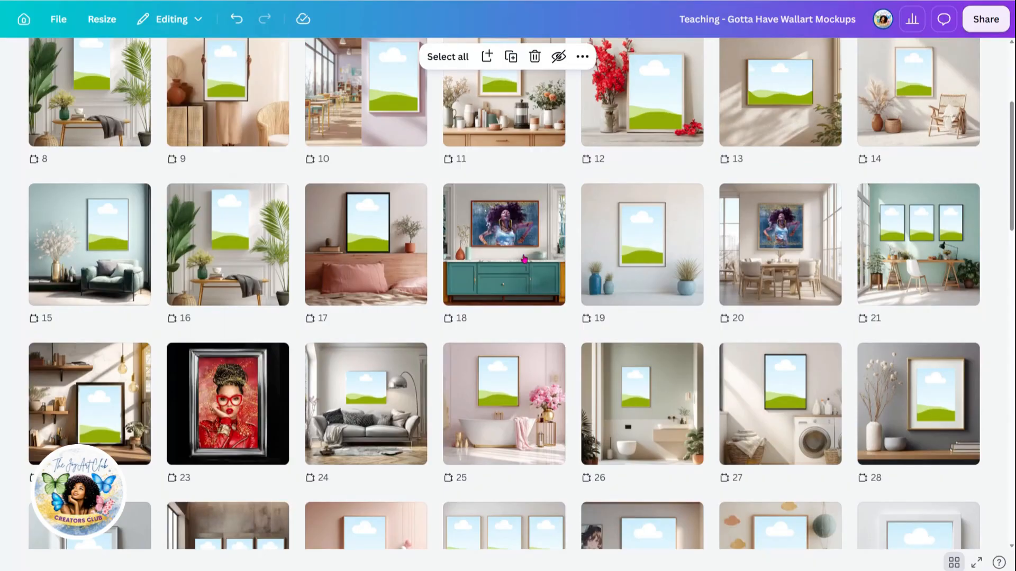
{"action": "scroll", "coordinate": [661, 271], "scroll_direction": "down", "scroll_amount": 3}
{"action": "scroll", "coordinate": [661, 270], "scroll_direction": "down", "scroll_amount": 3}
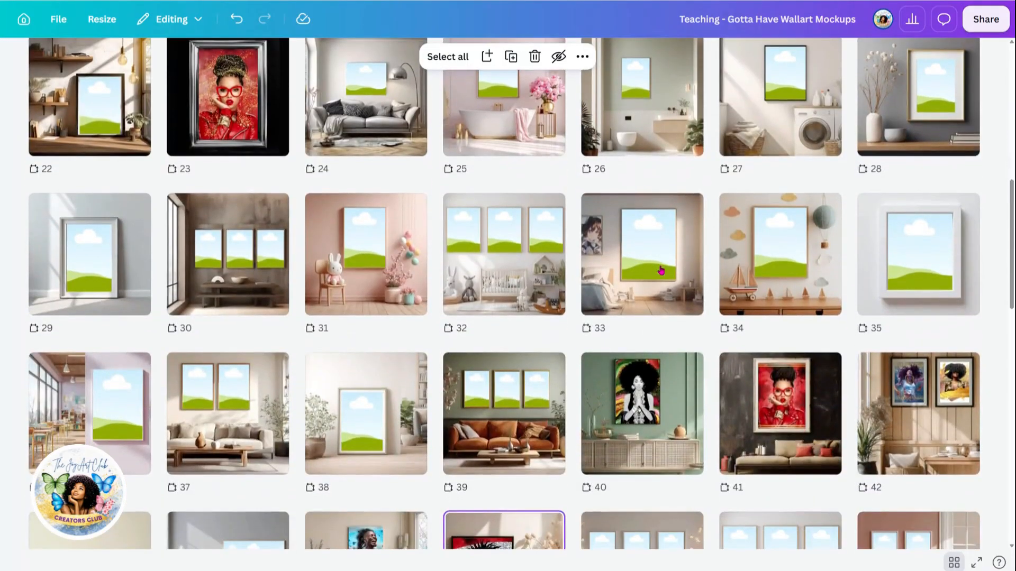
{"action": "scroll", "coordinate": [660, 271], "scroll_direction": "down", "scroll_amount": 3}
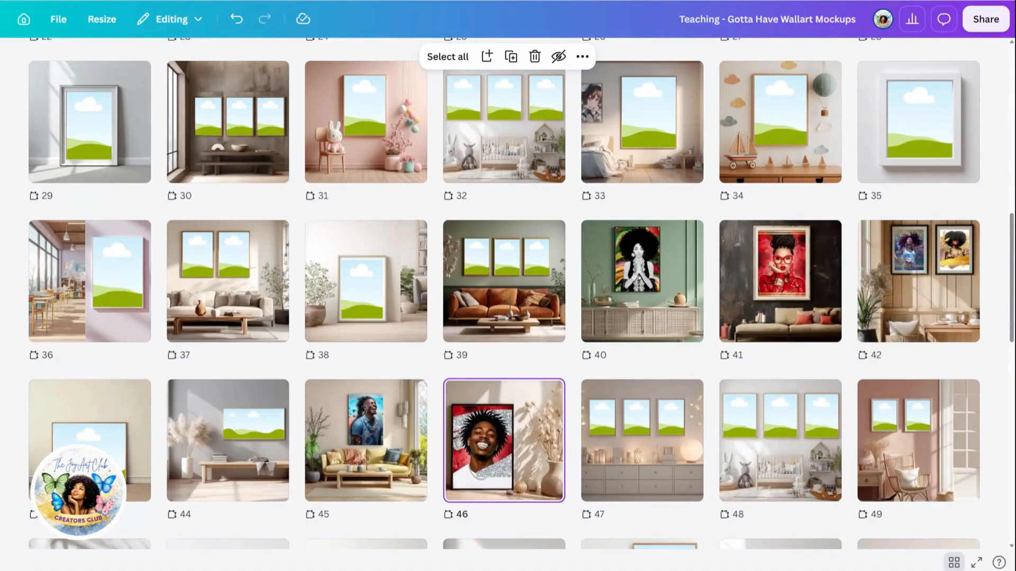
{"action": "scroll", "coordinate": [683, 311], "scroll_direction": "down", "scroll_amount": 3}
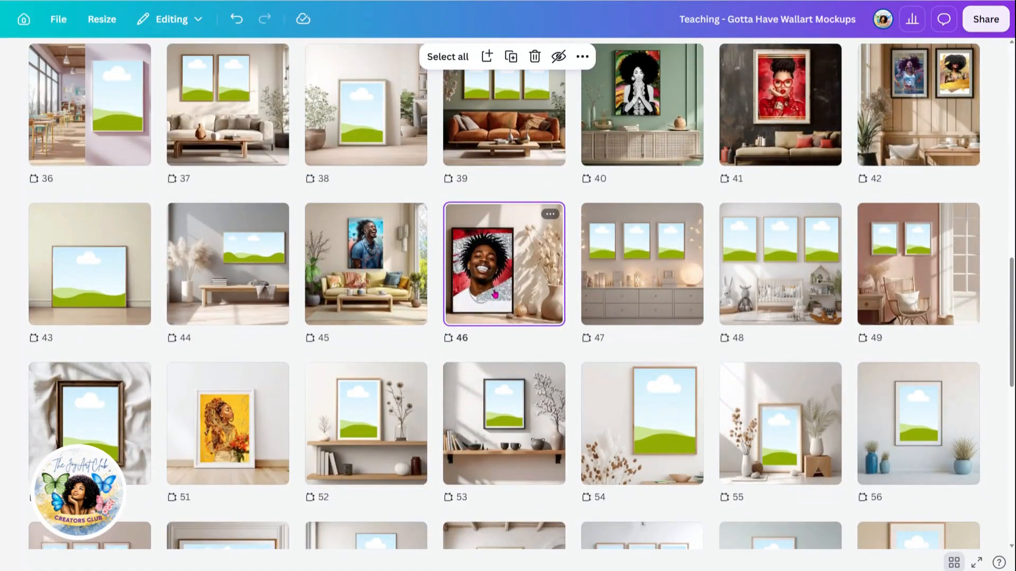
{"action": "double_click", "coordinate": [495, 294]}
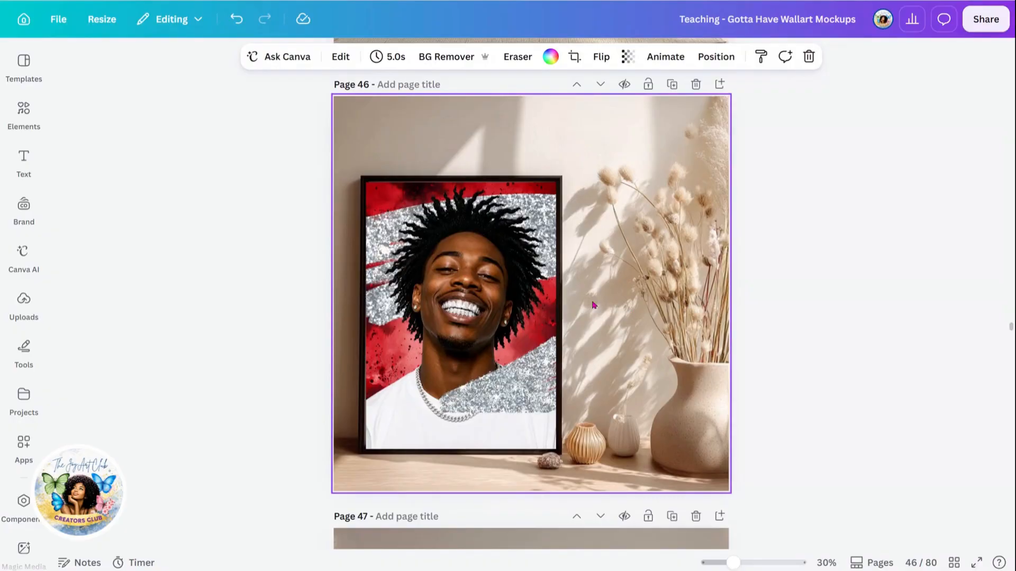
Look through the mockup pages in an overview of the whole design and open page 29, the silver-framed mockup leaning against a grey wall.
{"action": "scroll", "coordinate": [609, 366], "scroll_direction": "down", "scroll_amount": 10}
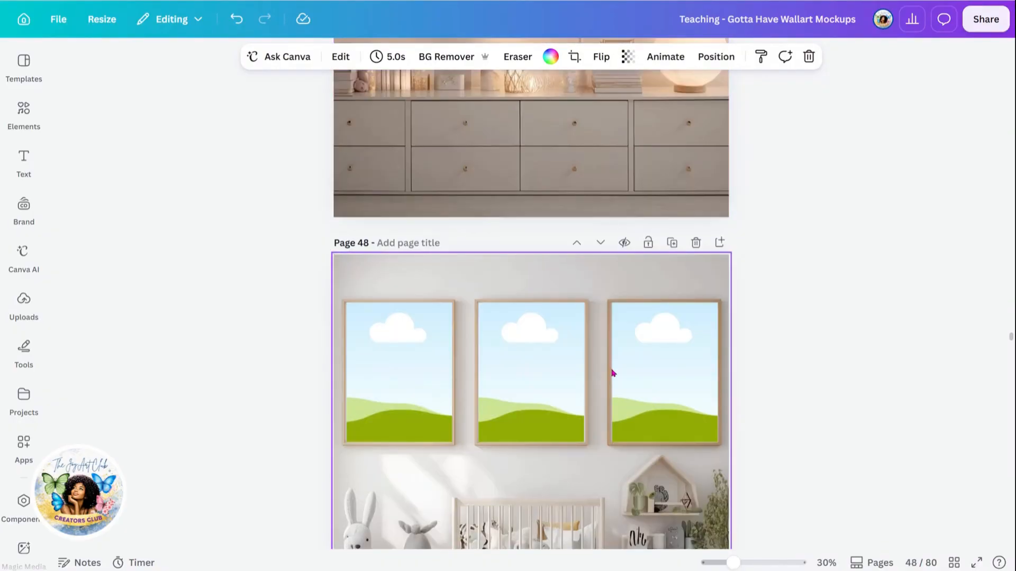
{"action": "scroll", "coordinate": [614, 376], "scroll_direction": "down", "scroll_amount": 10}
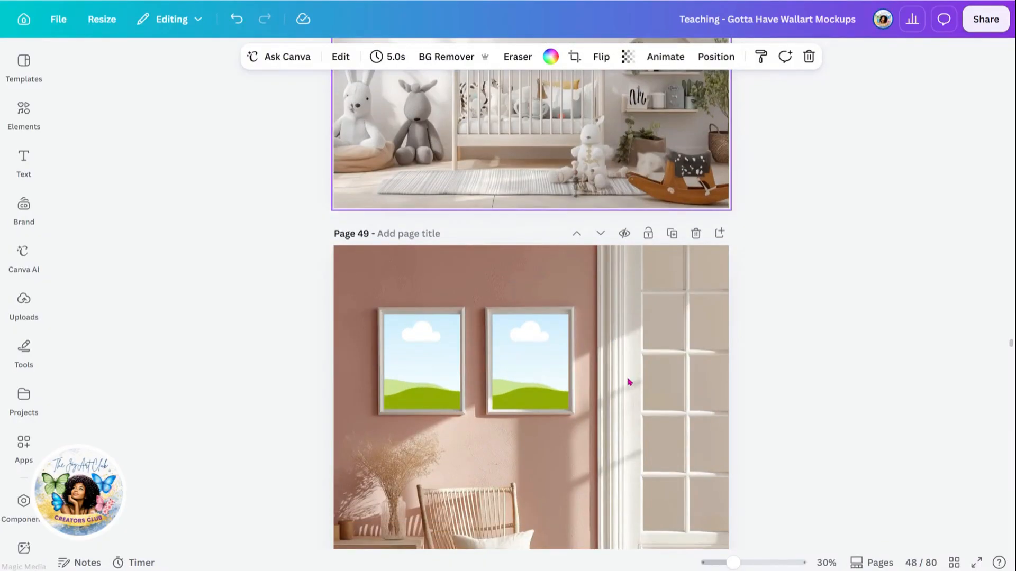
{"action": "left_click", "coordinate": [954, 562]}
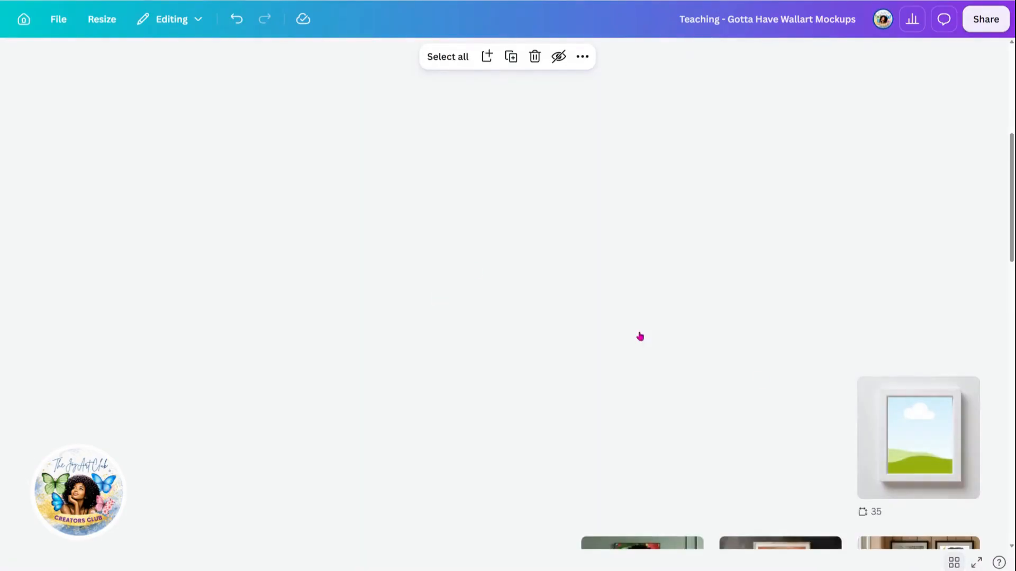
{"action": "scroll", "coordinate": [590, 419], "scroll_direction": "down", "scroll_amount": 2}
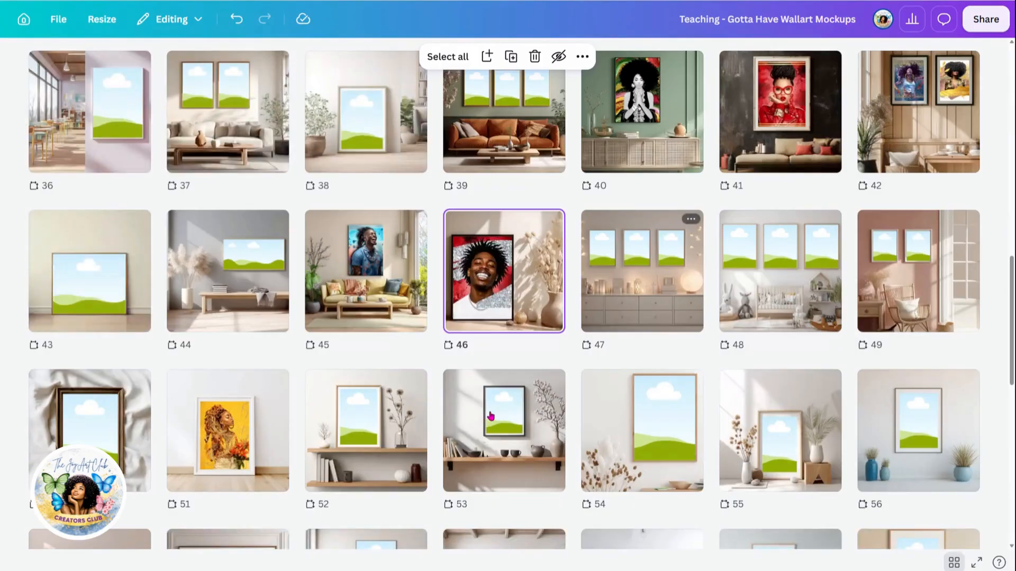
{"action": "scroll", "coordinate": [447, 321], "scroll_direction": "up", "scroll_amount": 1}
{"action": "scroll", "coordinate": [447, 322], "scroll_direction": "up", "scroll_amount": 3}
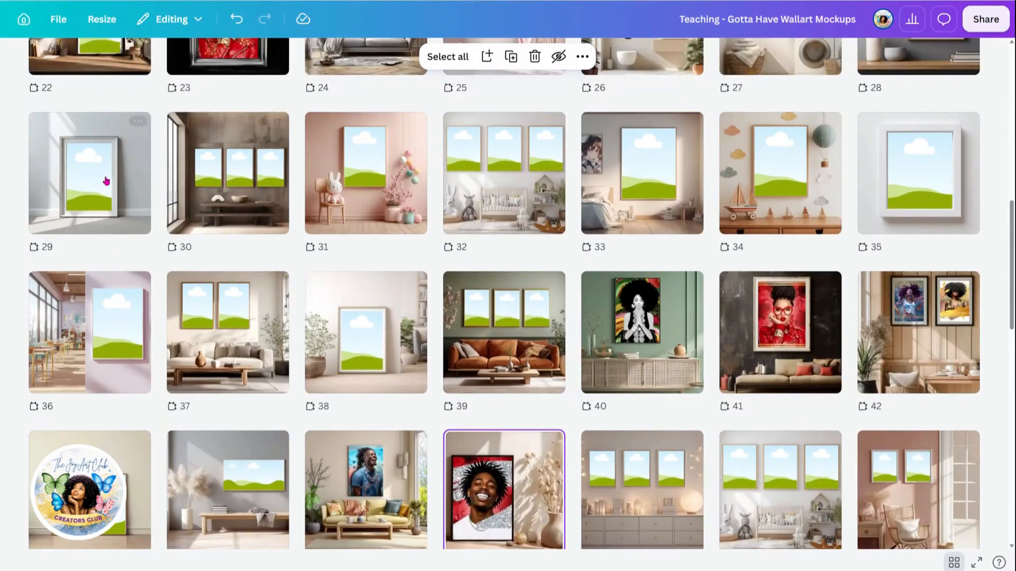
{"action": "double_click", "coordinate": [105, 180]}
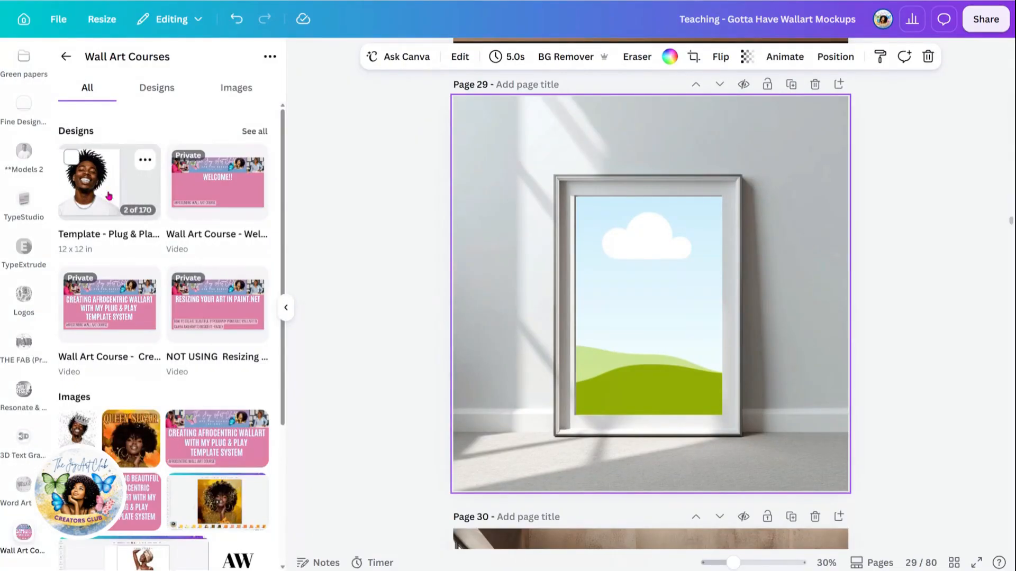
Place the crowned "King" artwork from the Wall Art Courses folder's images into the page 29 frame and view it without the side panel.
{"action": "left_click", "coordinate": [238, 89]}
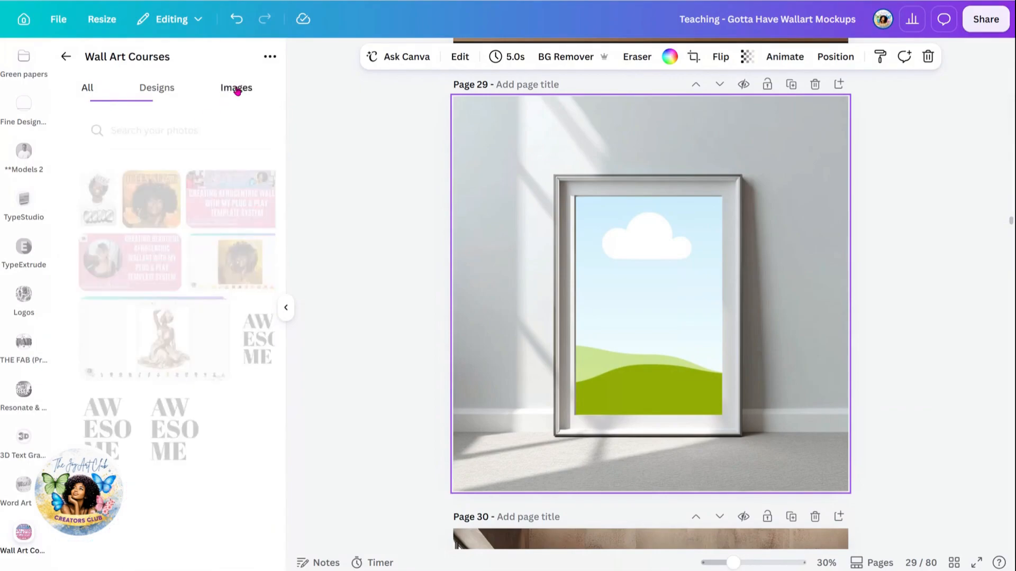
{"action": "left_click_drag", "start_coordinate": [74, 201], "coordinate": [512, 313]}
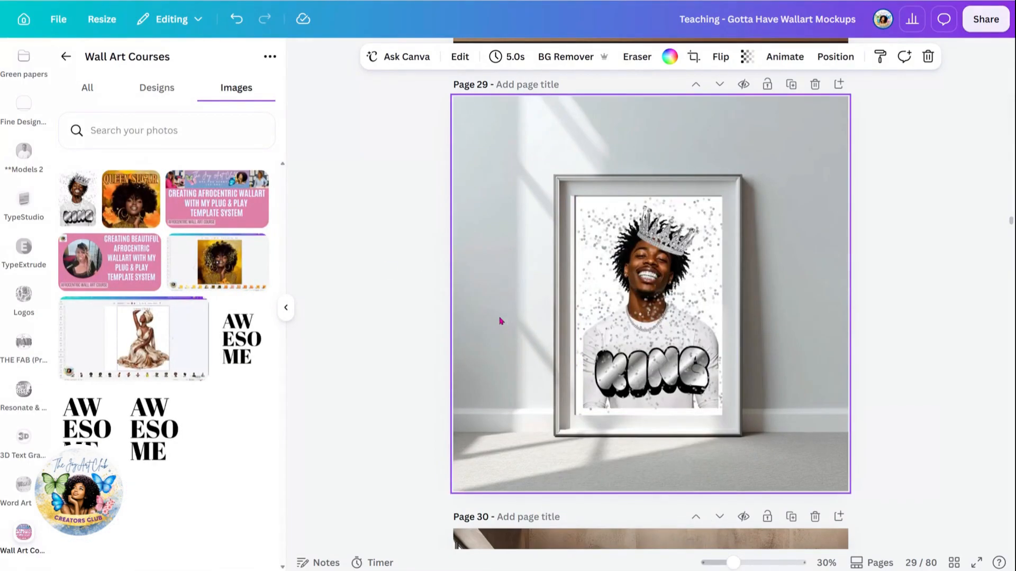
{"action": "left_click", "coordinate": [397, 289]}
{"action": "left_click", "coordinate": [285, 310]}
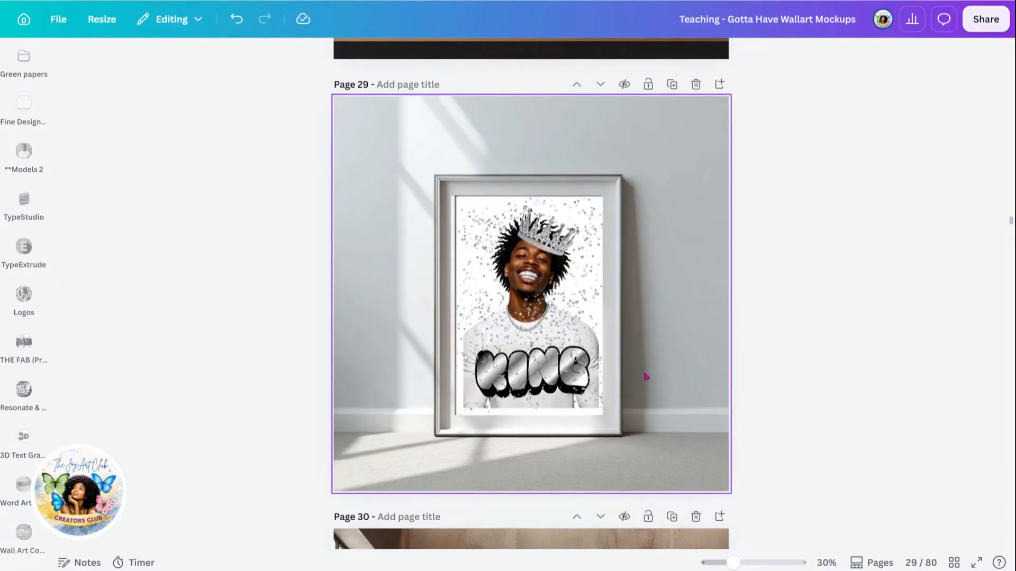
{"action": "left_click", "coordinate": [553, 305]}
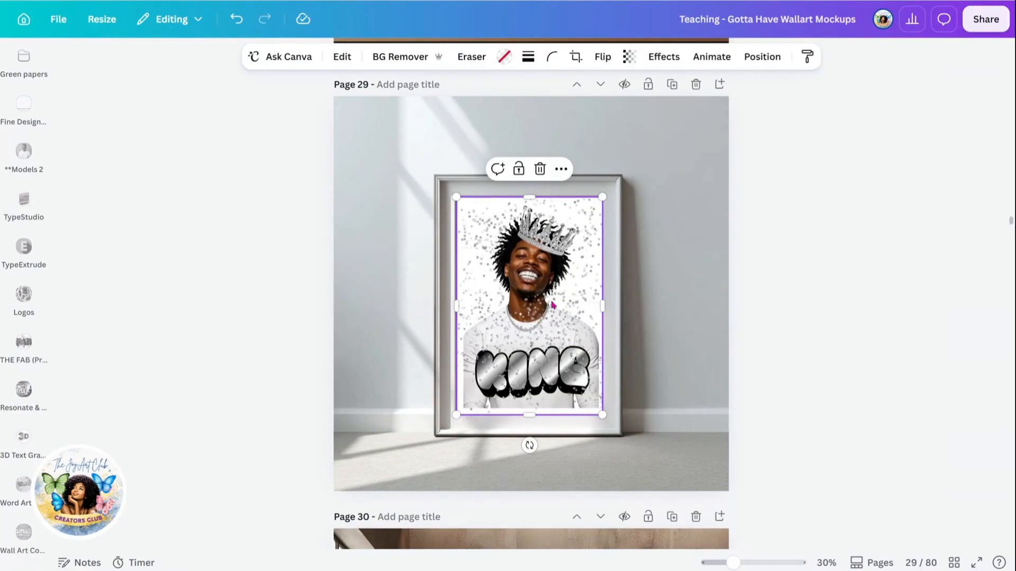
{"action": "left_click", "coordinate": [678, 317]}
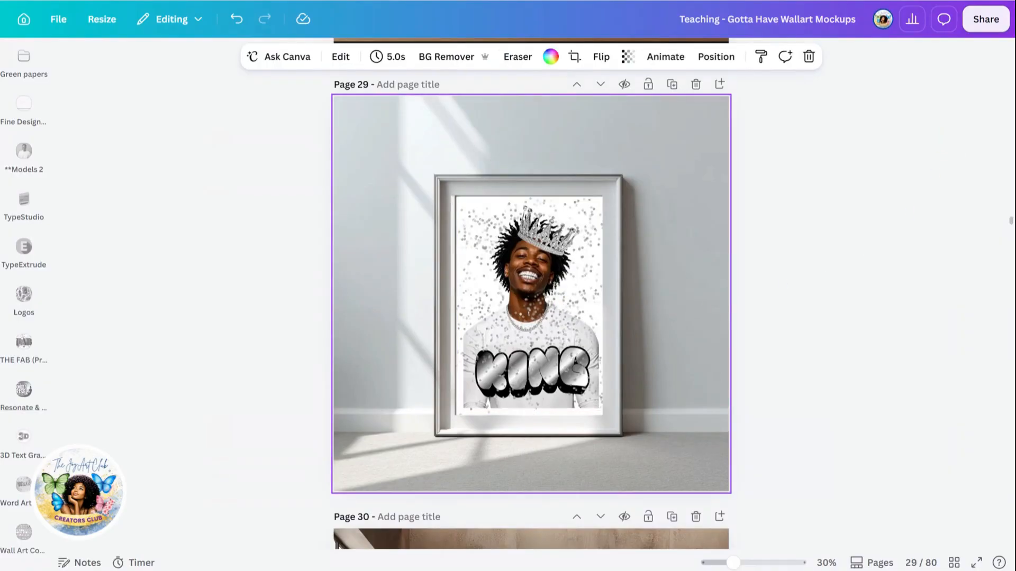